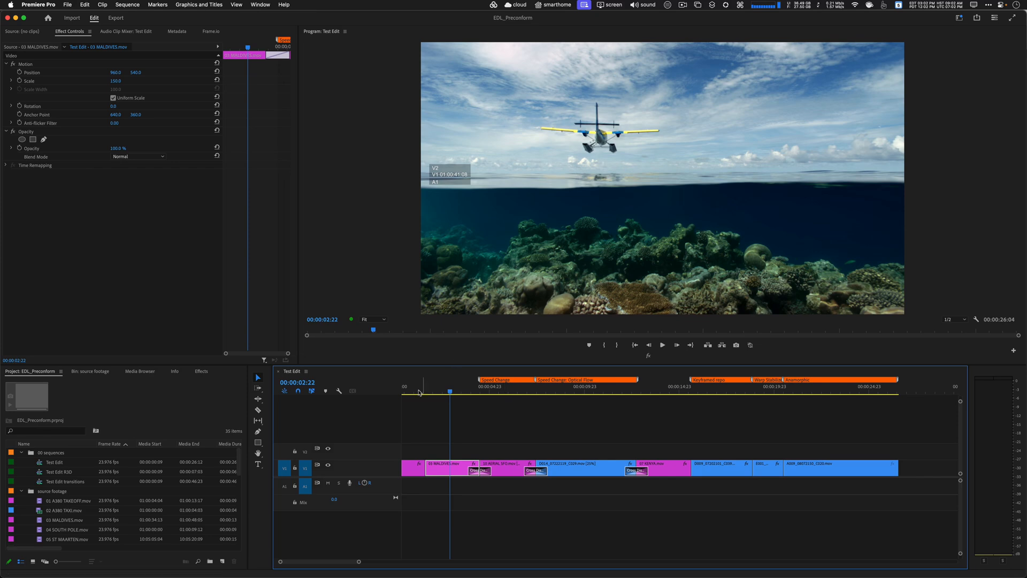
- Examine the clips and cross dissolves in the Test Edit sequence, from 03 MALDIVES.mov through 07 KENYA.mov
mouse_move(451, 393)
left_mouse_down()
mouse_move(651, 395)
mouse_move(457, 393)
left_mouse_up()
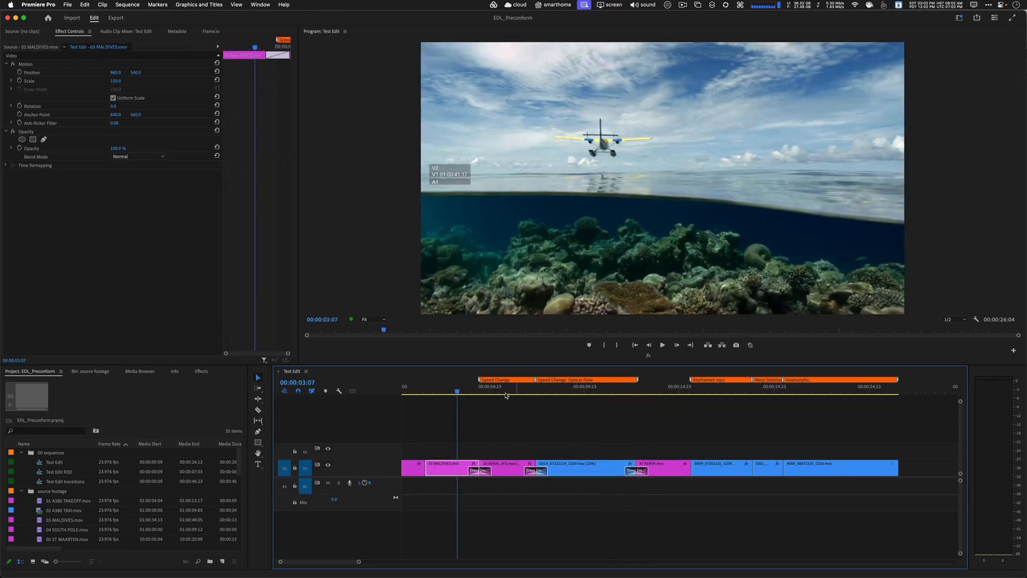
left_click(507, 393)
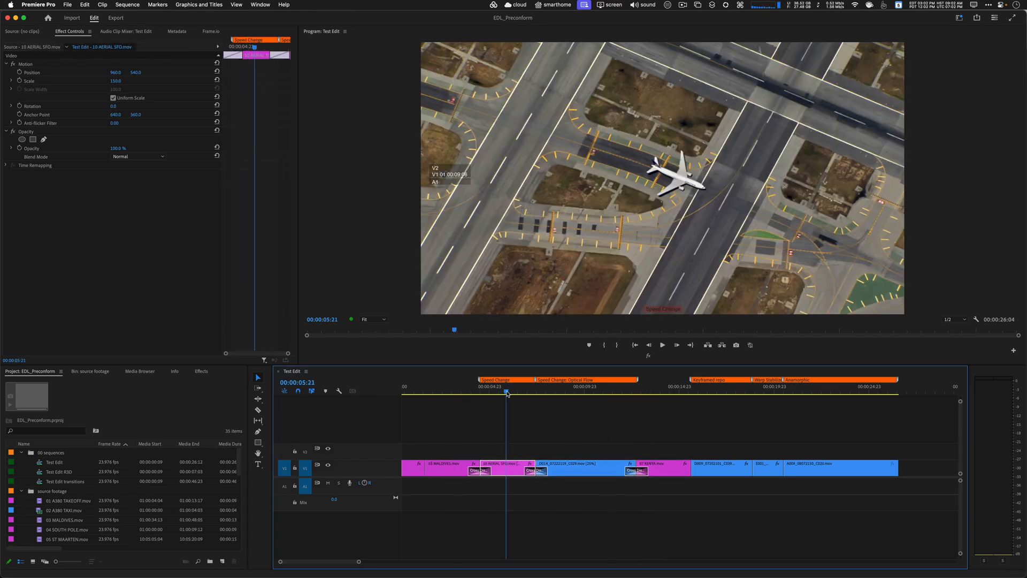
left_click(580, 393)
left_click(671, 393)
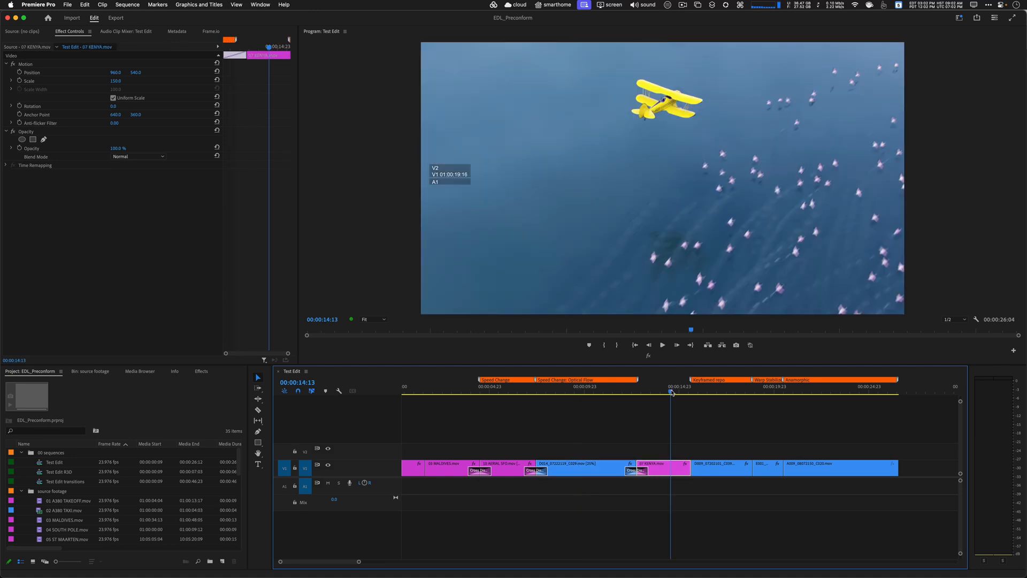
left_click(592, 393)
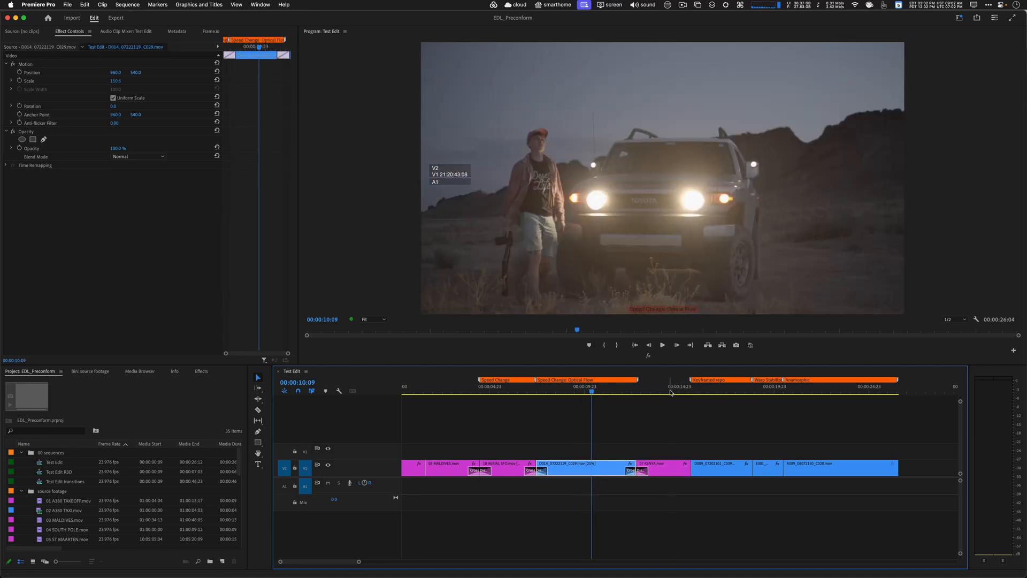
left_click_drag(471, 393, 536, 394)
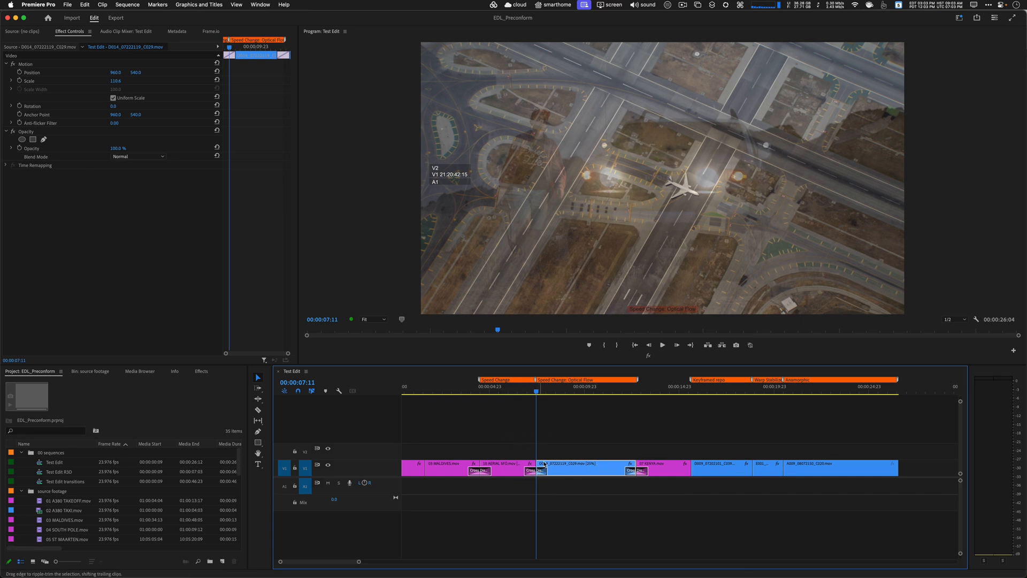
left_click_drag(541, 392, 621, 395)
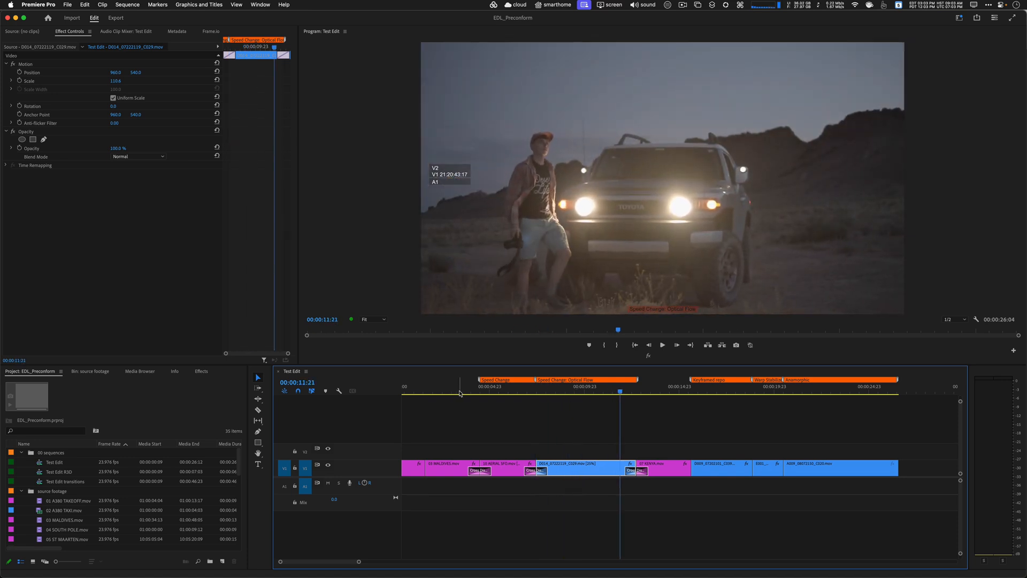
left_click(459, 394)
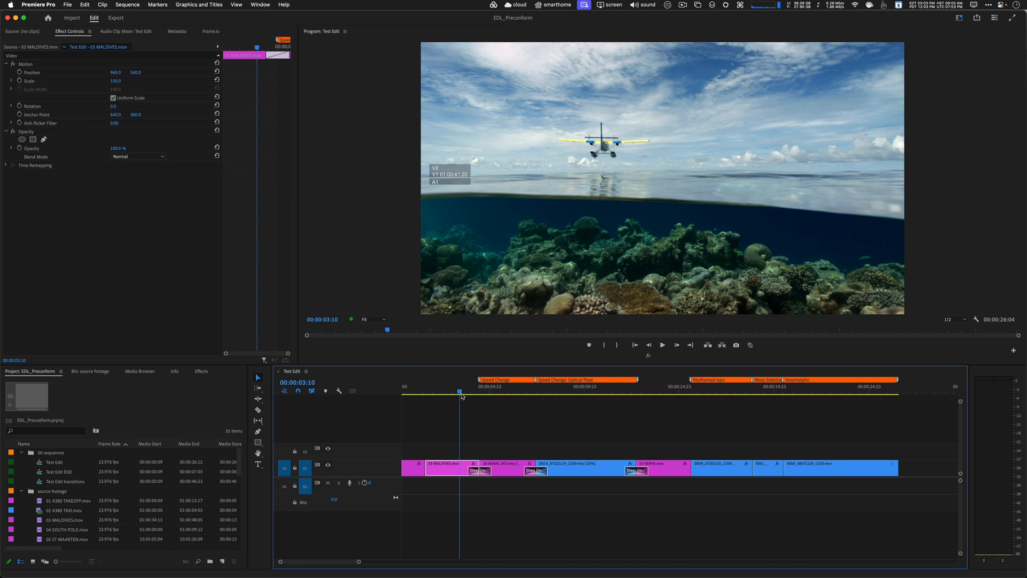
left_click(464, 393)
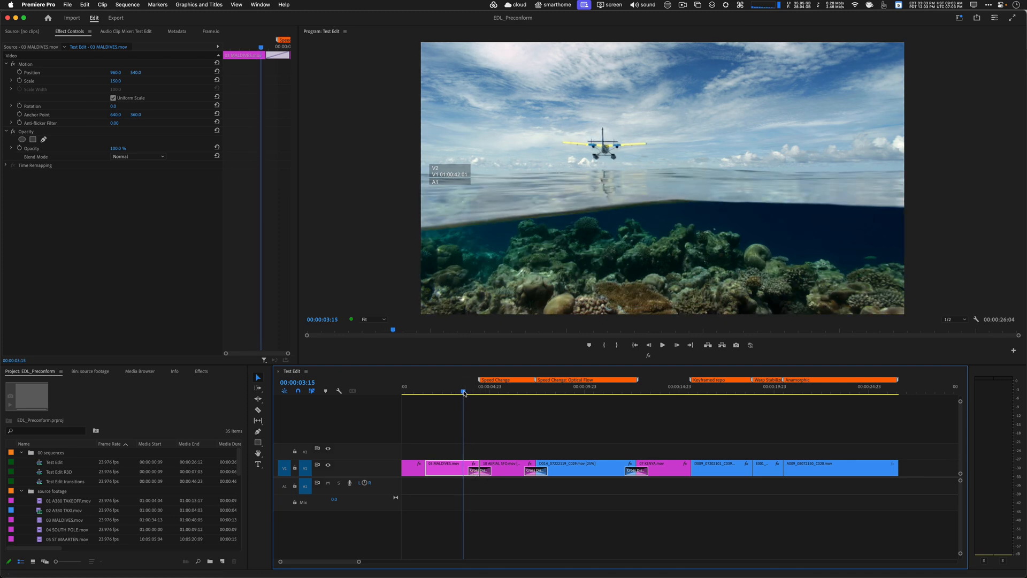
left_click(608, 151)
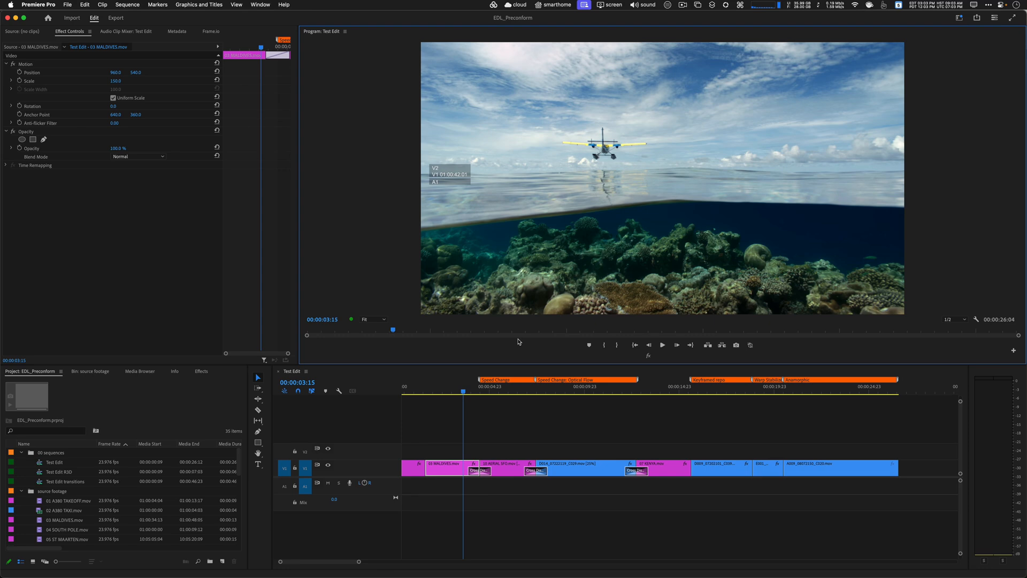
left_click_drag(464, 392, 487, 392)
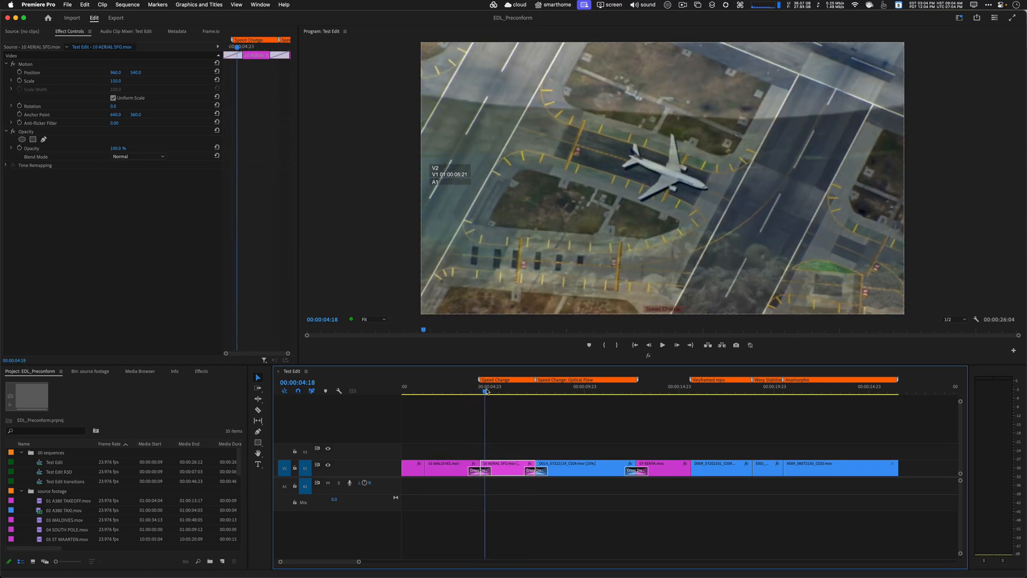
- Copy the four clips from 03 MALDIVES.mov through 07 KENYA.mov with their dissolves and paste them on V1 at 00:00:29:03
left_click(483, 433)
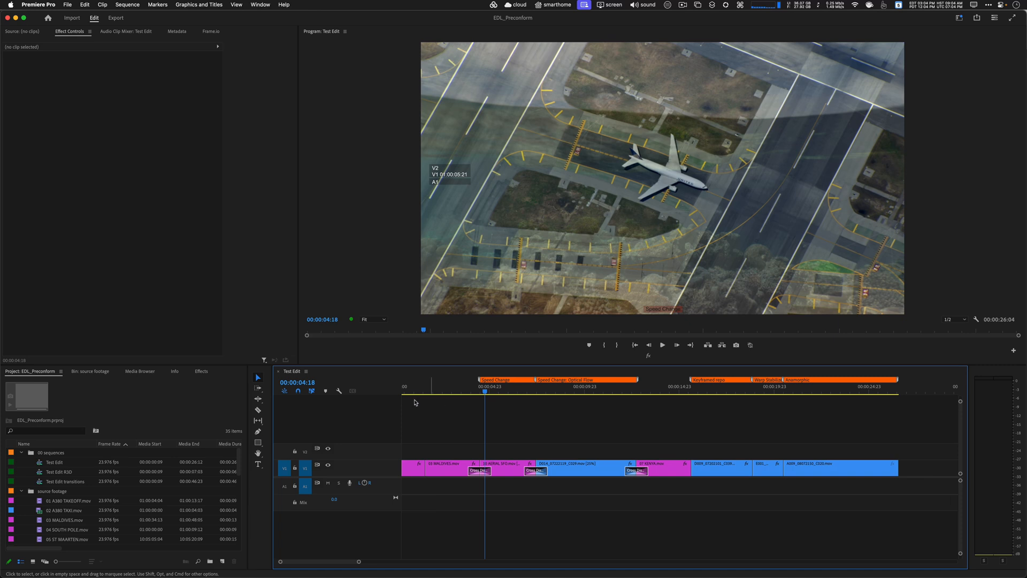
left_click_drag(447, 444, 665, 480)
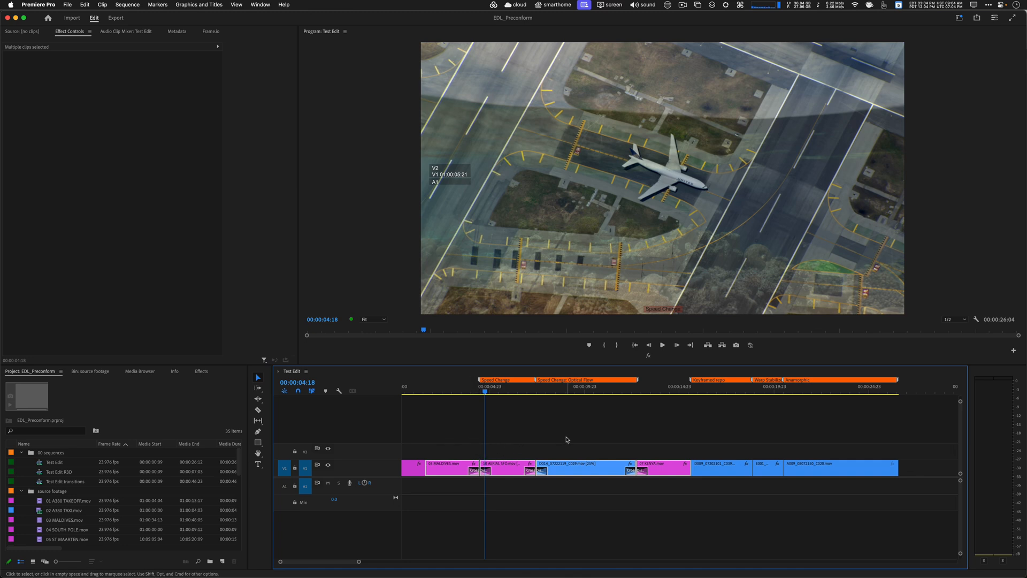
left_click(567, 440)
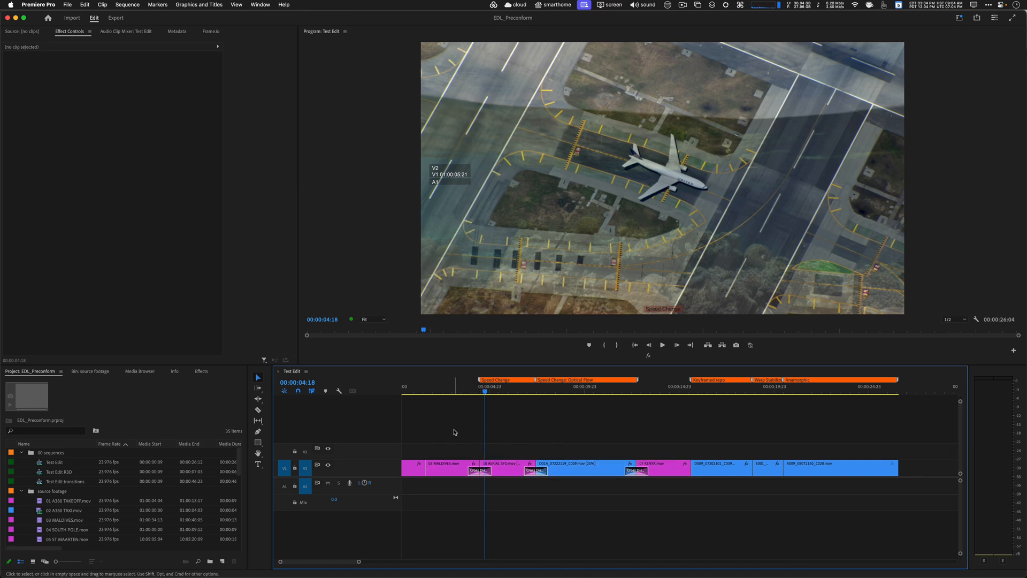
left_click_drag(454, 430, 663, 483)
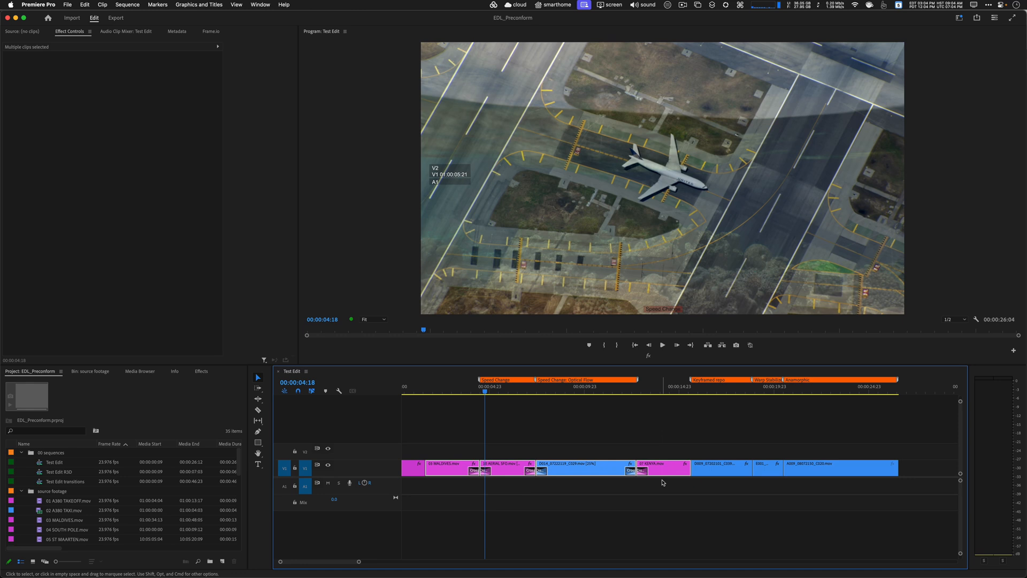
key("minus")
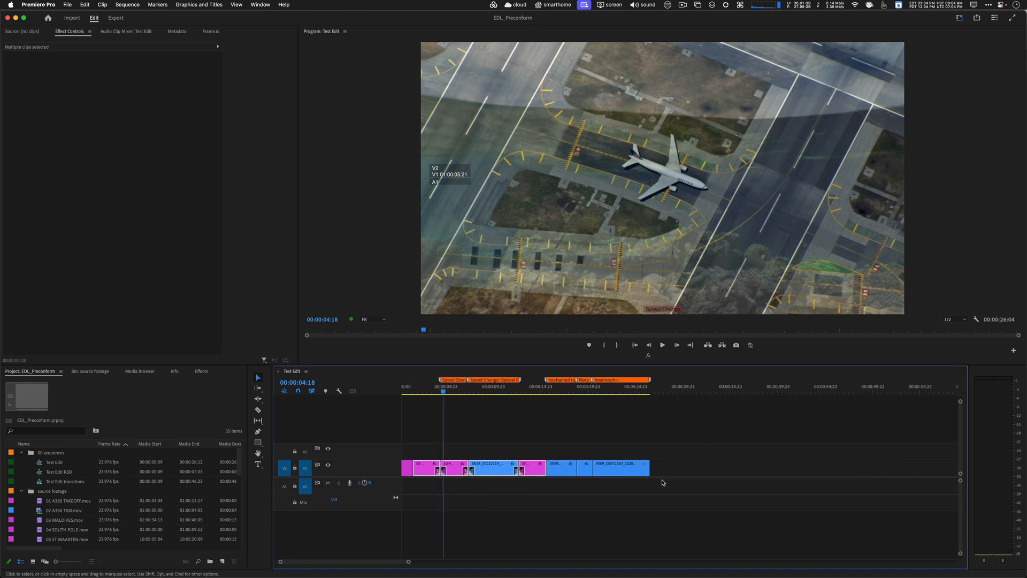
left_click(675, 389)
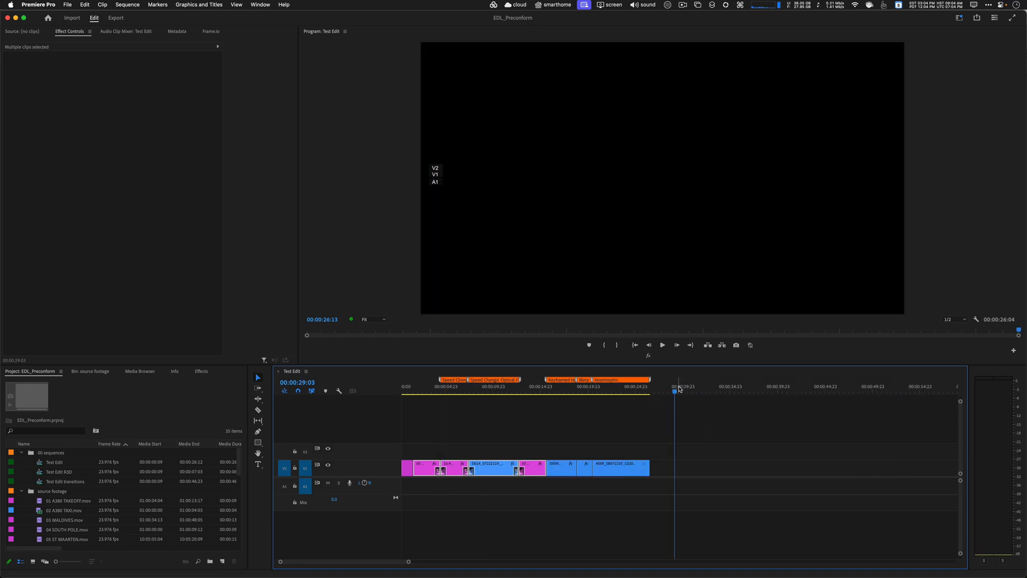
key("super+v")
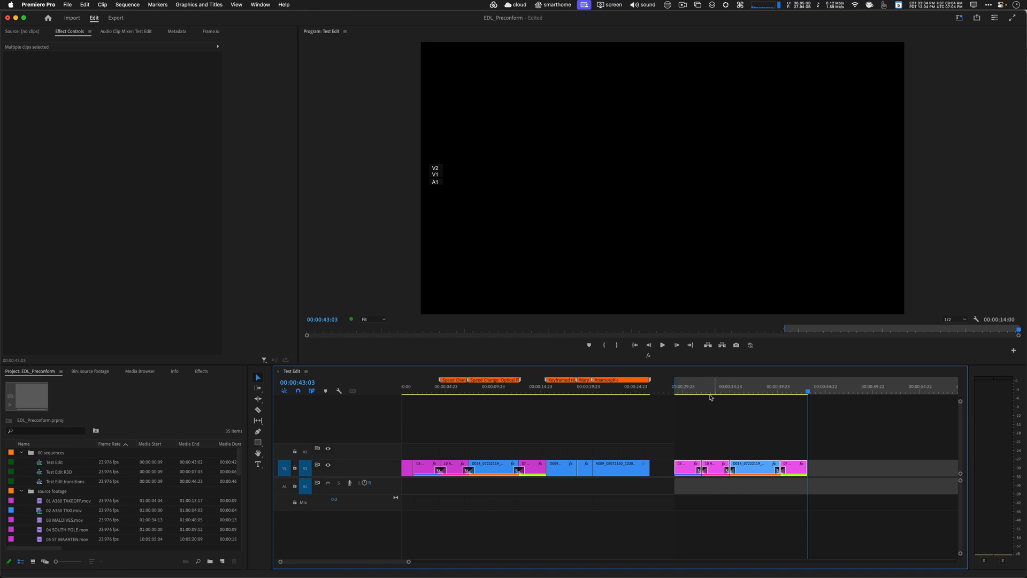
left_click(675, 389)
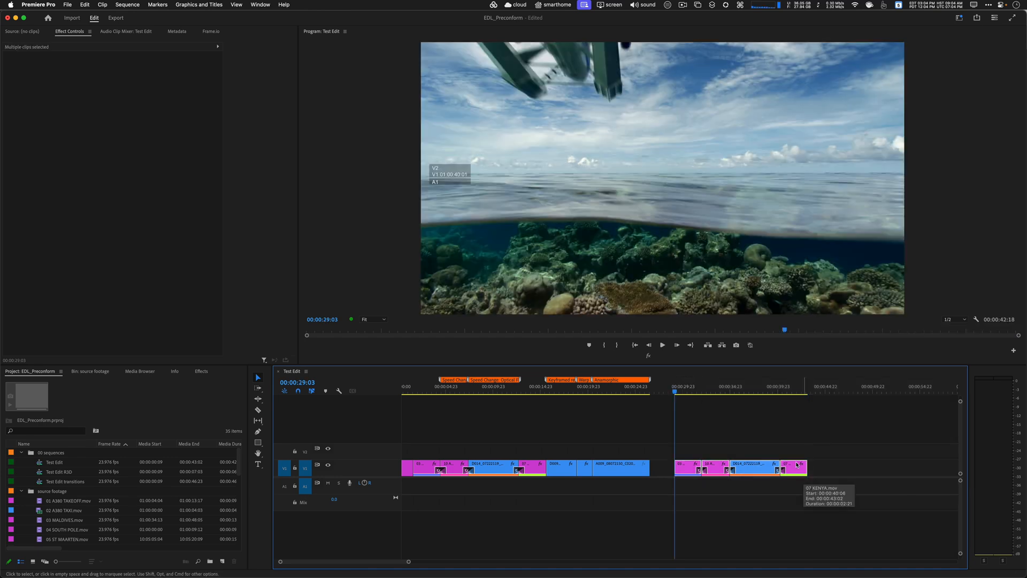
key("equal")
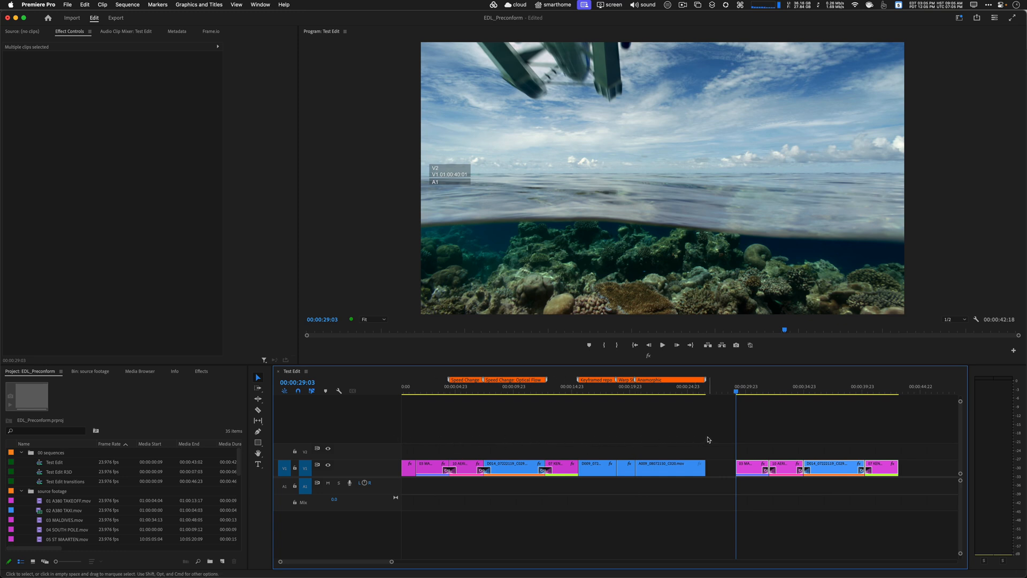
- Duplicate the four pasted clips and their dissolves onto V2, directly above the V1 copies starting at 00:00:29:03
left_click_drag(693, 391, 754, 394)
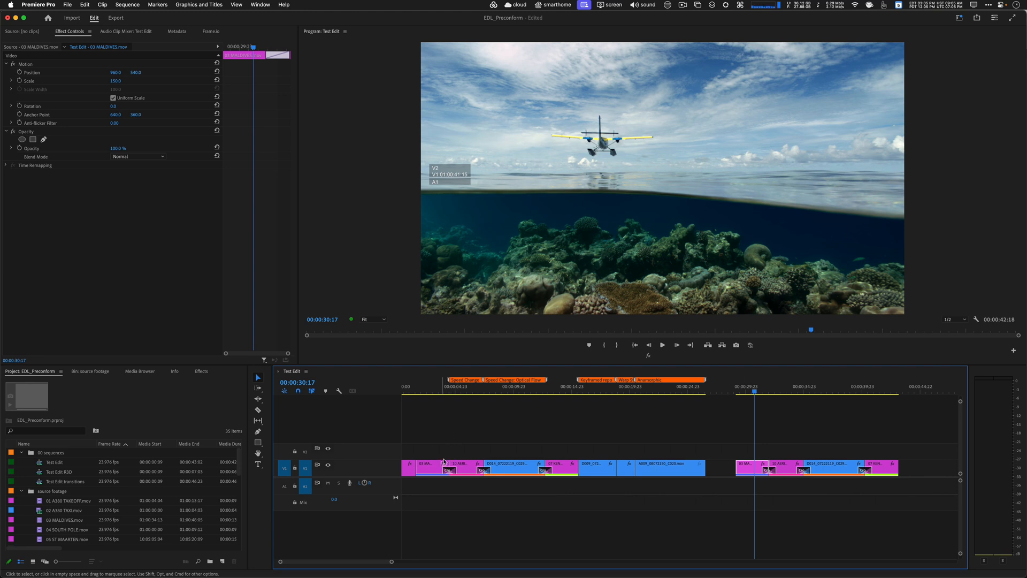
left_click(459, 455)
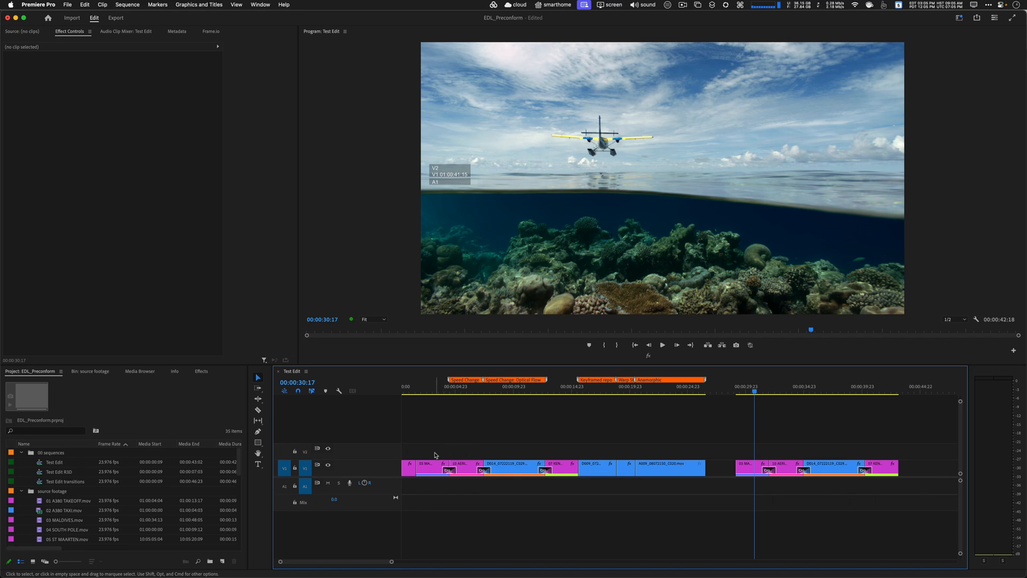
mouse_move(755, 391)
left_mouse_down()
mouse_move(772, 392)
mouse_move(736, 392)
left_mouse_up()
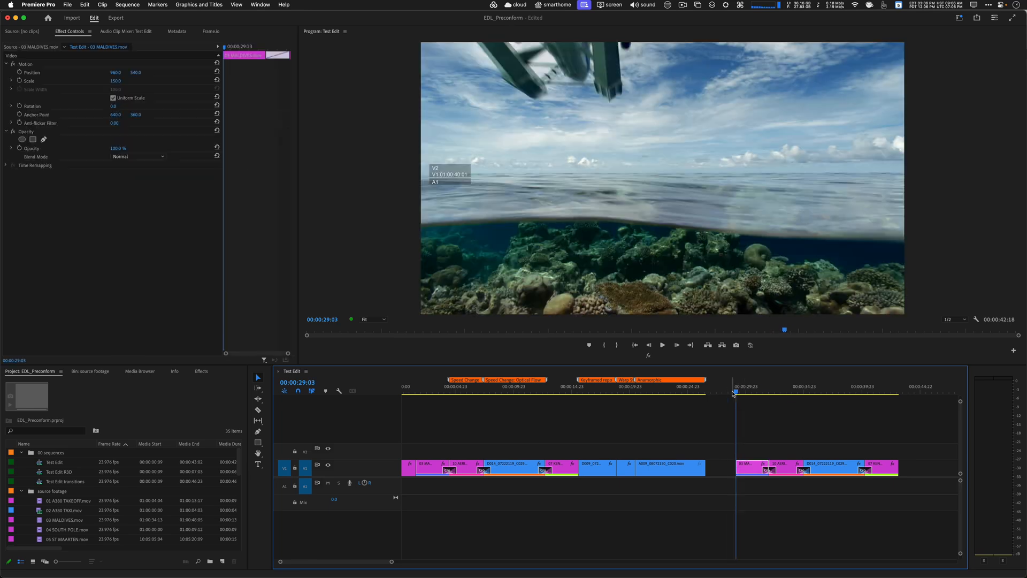
left_click_drag(754, 425, 903, 482)
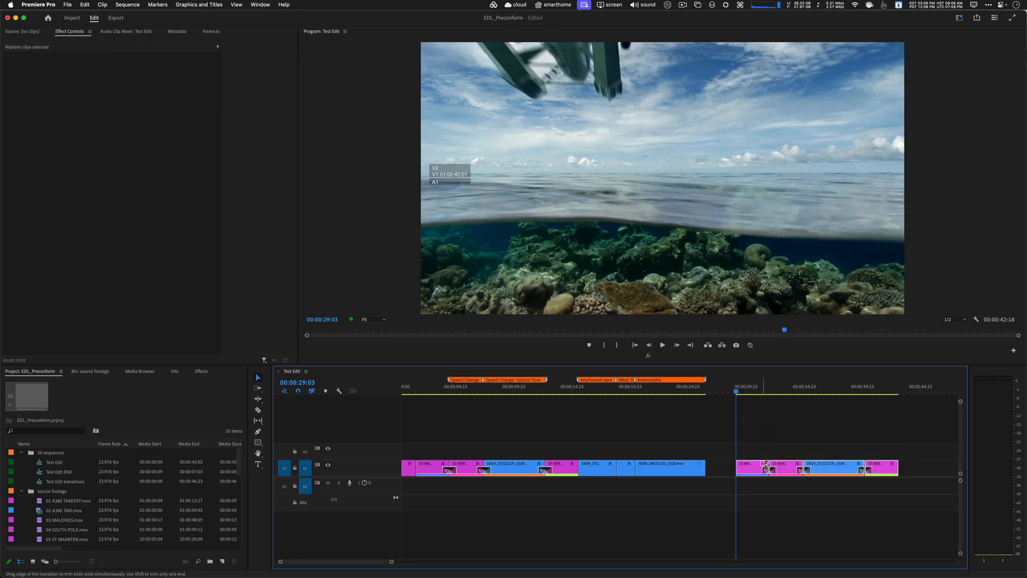
left_click_drag(765, 465, 759, 455)
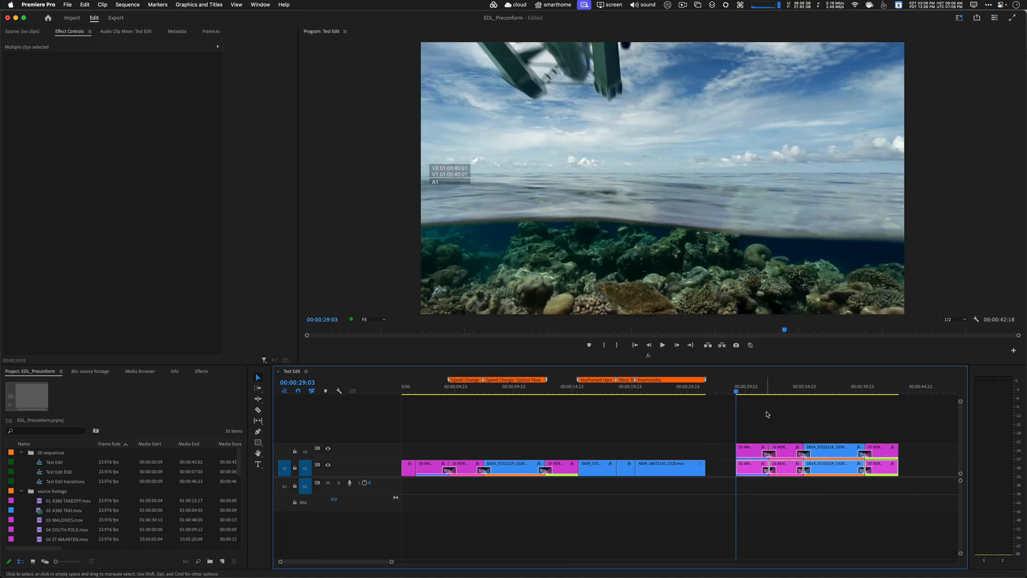
- Place the playhead at 00:00:31:09, the start of the dissolve between the pasted 03 MALDIVES.mov and 10 AERIAL SFO.mov
left_click(755, 389)
key("equal")
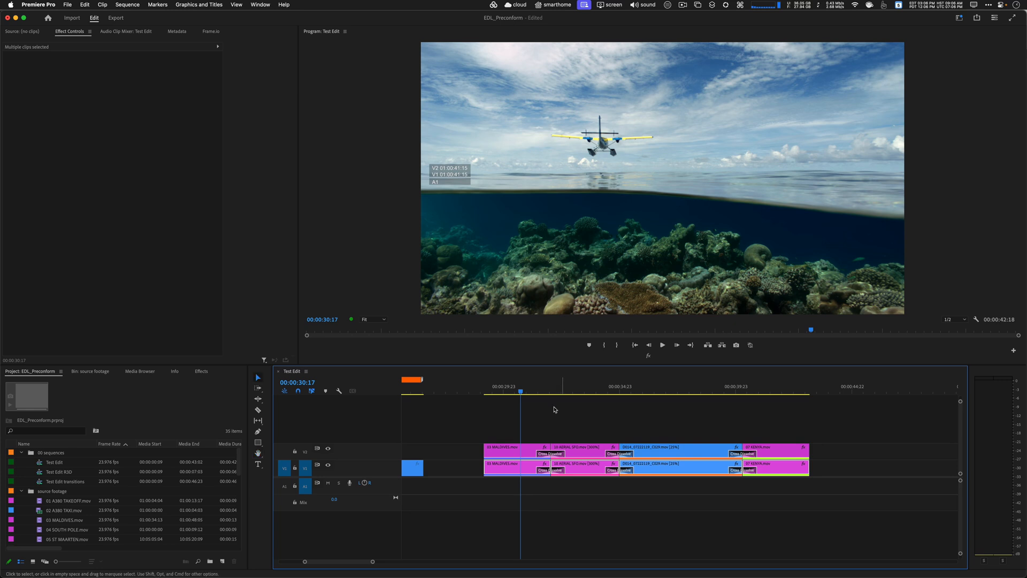
left_click(541, 389)
key("equal")
left_click(682, 398)
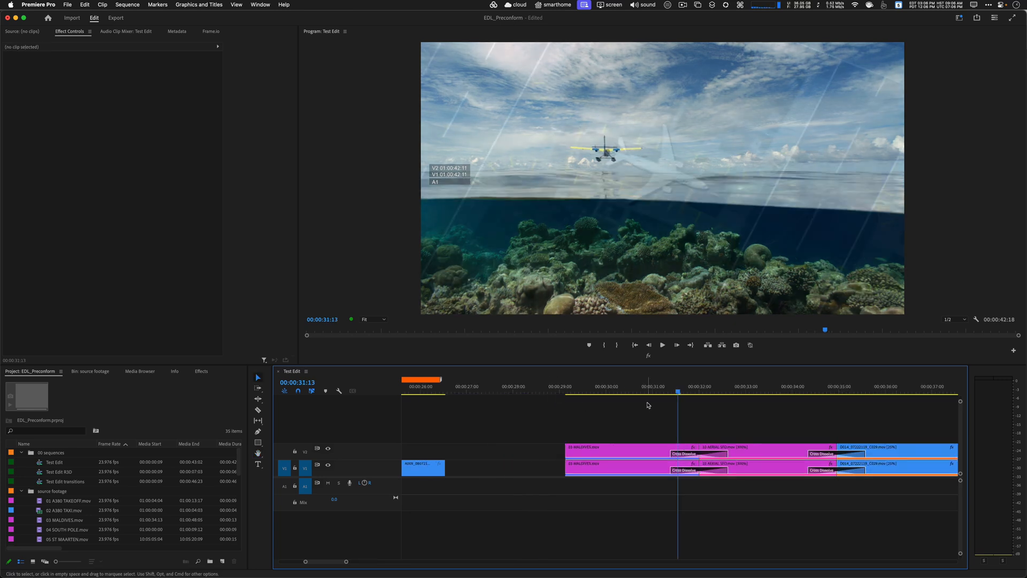
left_click(673, 390)
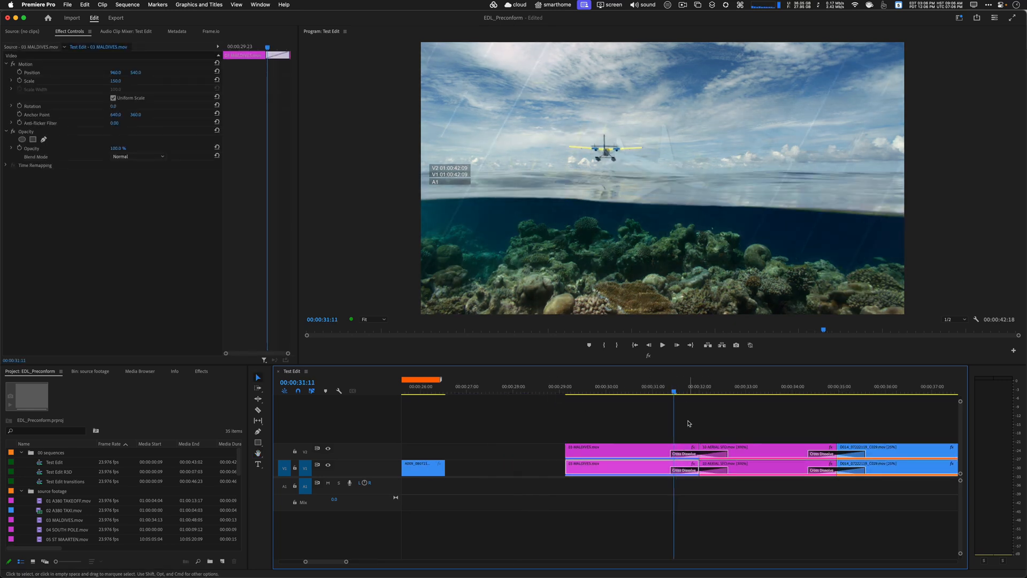
left_click_drag(674, 390, 672, 392)
left_click(741, 428)
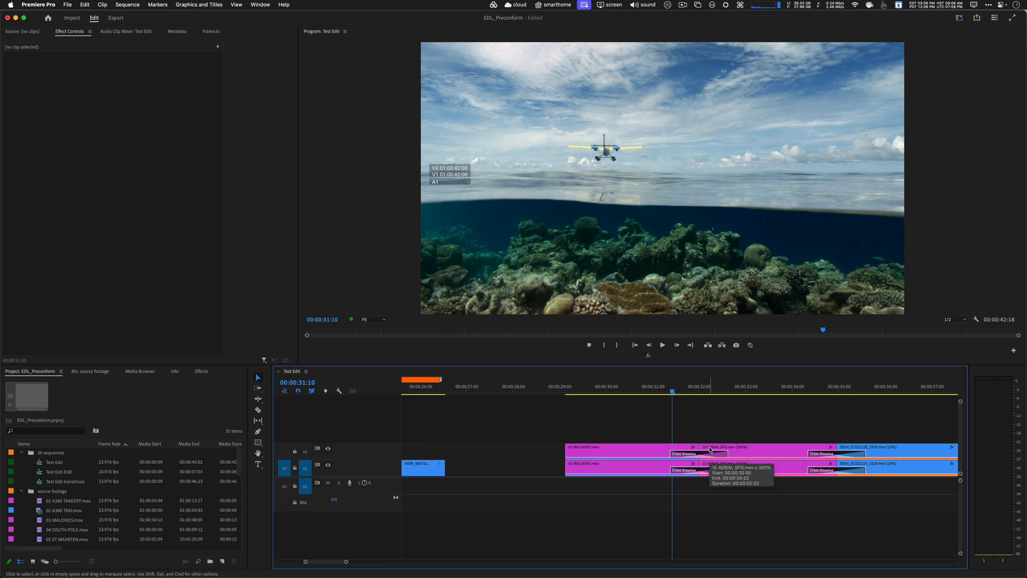
left_click_drag(698, 392, 670, 394)
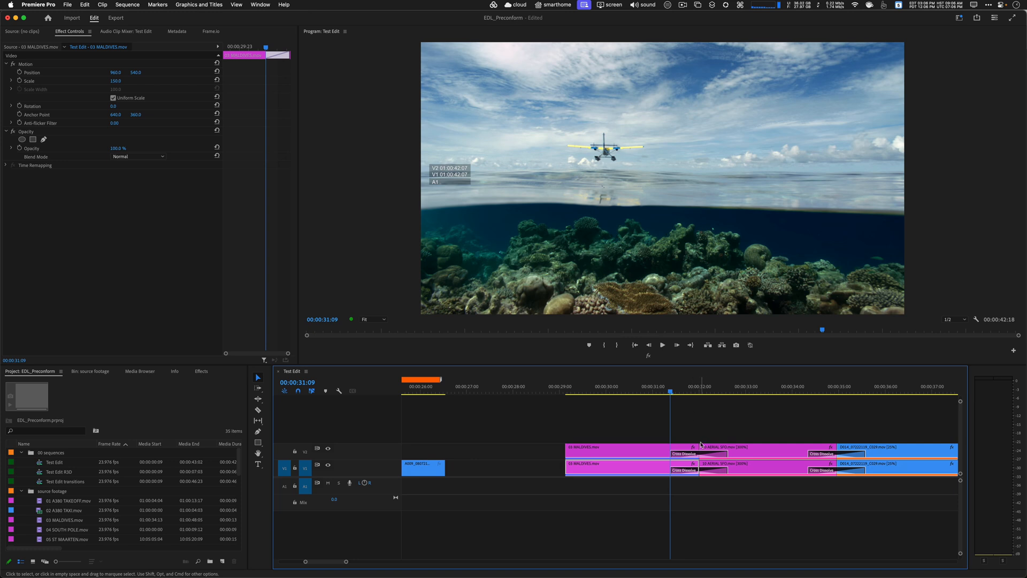
- Extend the V2 cut between 03 MALDIVES.mov and 10 AERIAL SFO.mov to the playhead and delete its Cross Dissolve
left_click(699, 446)
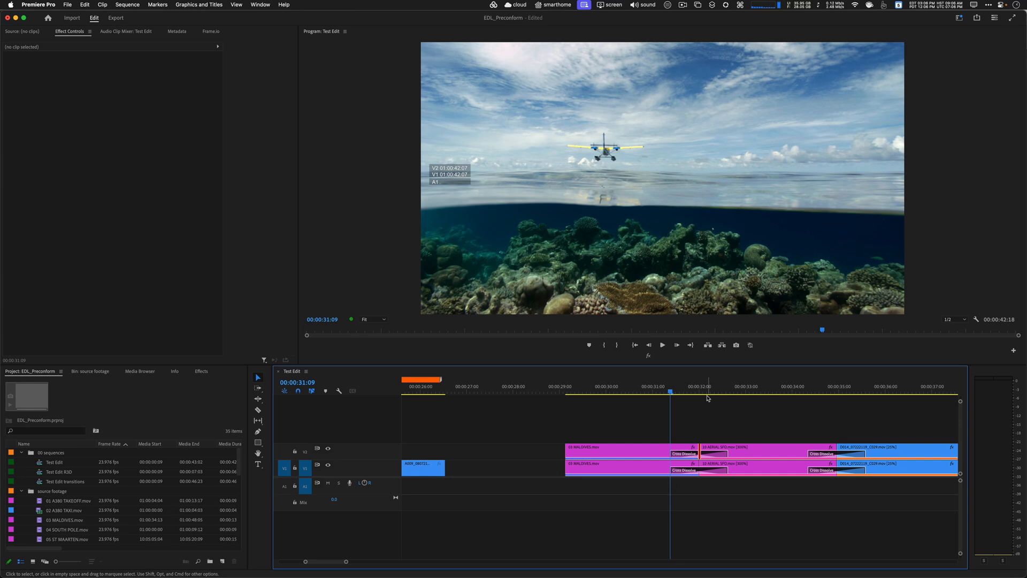
key("e")
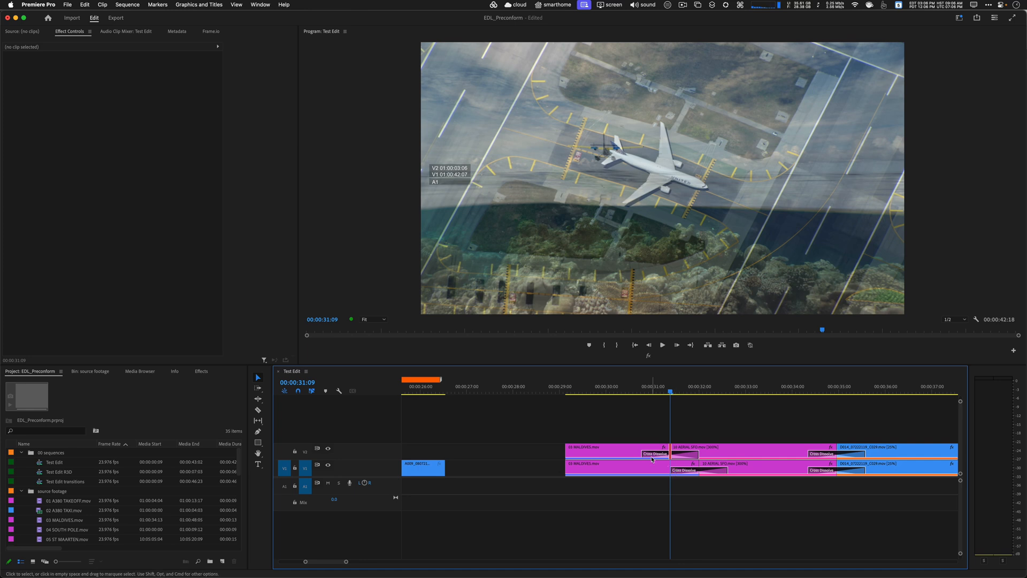
left_click(653, 456)
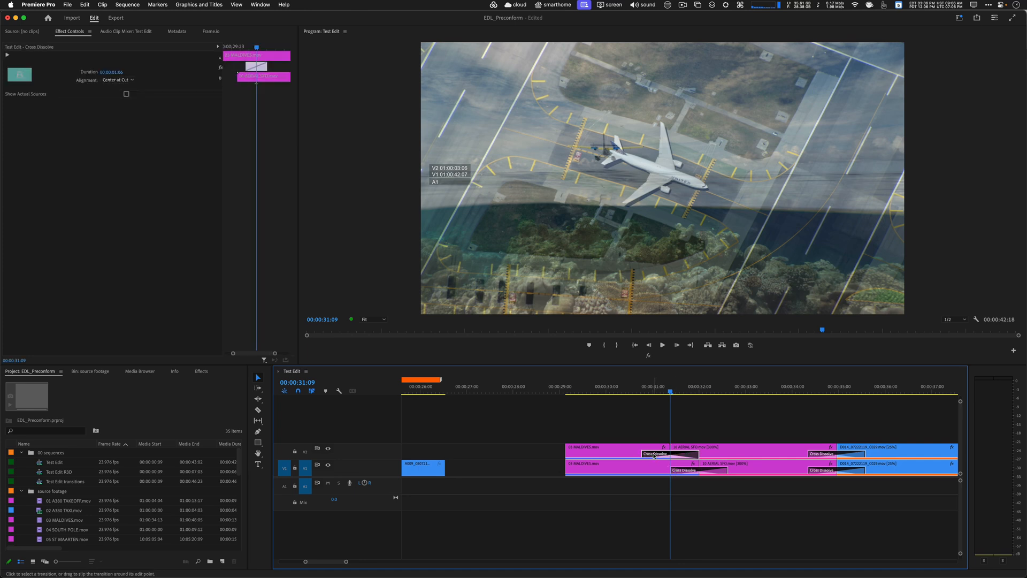
key("Delete")
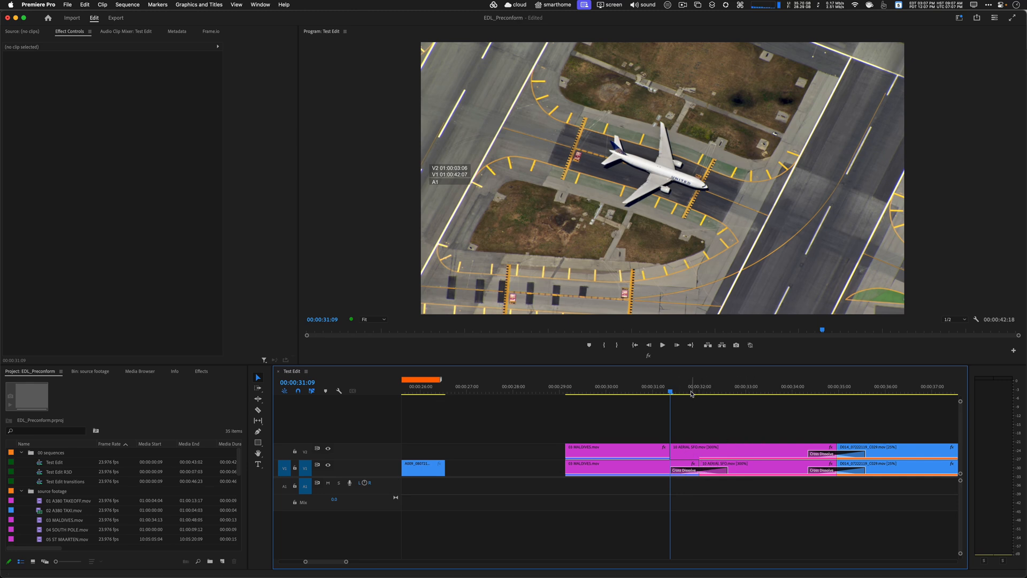
- Extend the V1 cut between 03 MALDIVES.mov and 10 AERIAL SFO.mov to 00:00:32:15 and delete its Cross Dissolve
left_click_drag(692, 389, 730, 394)
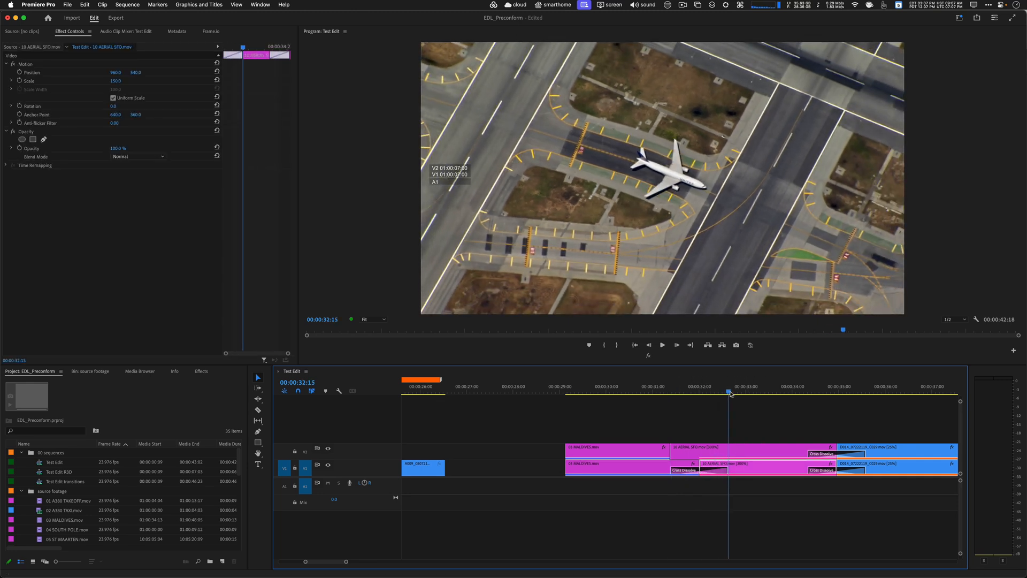
left_click(699, 463)
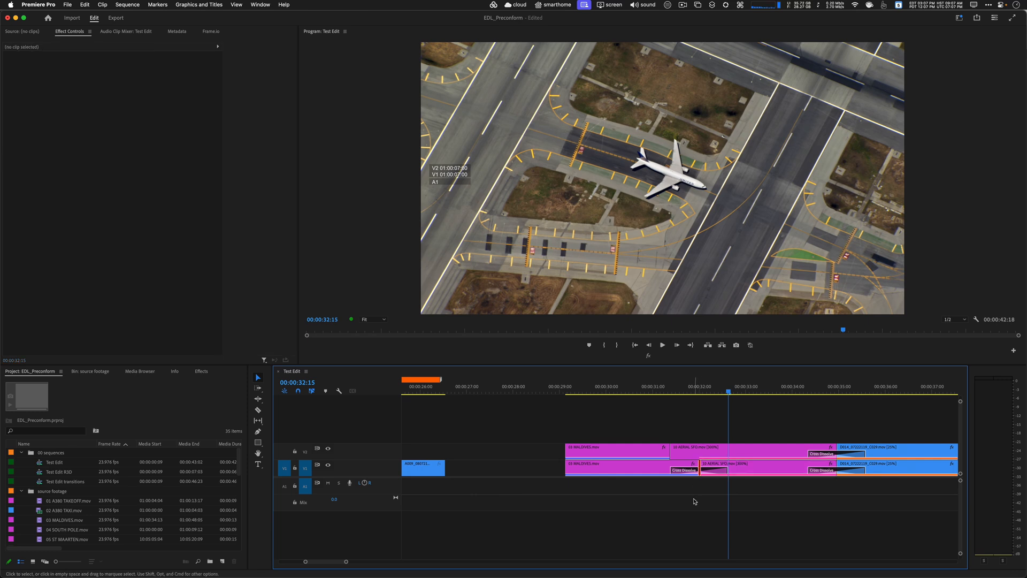
key("e")
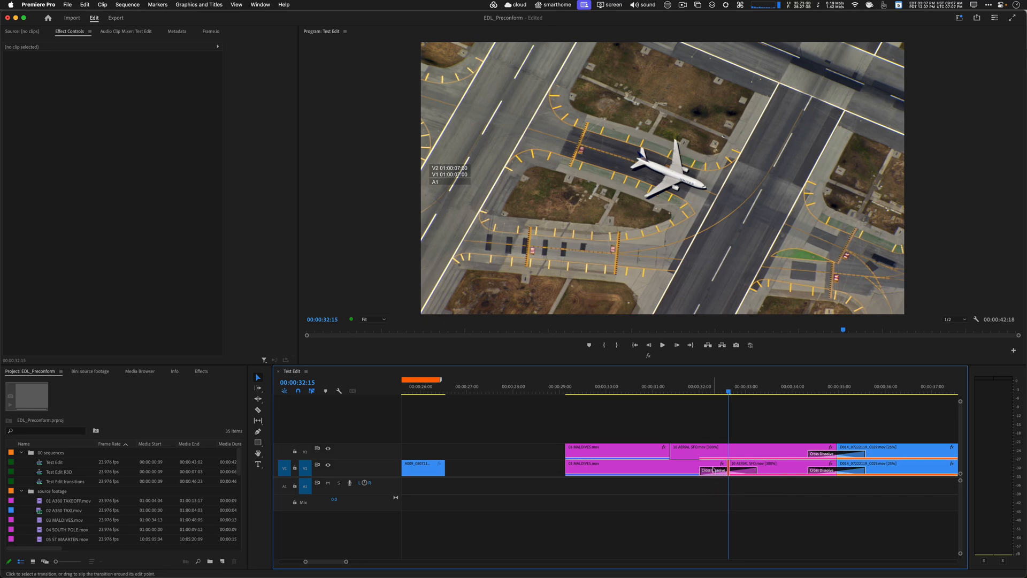
left_click(714, 472)
key("Delete")
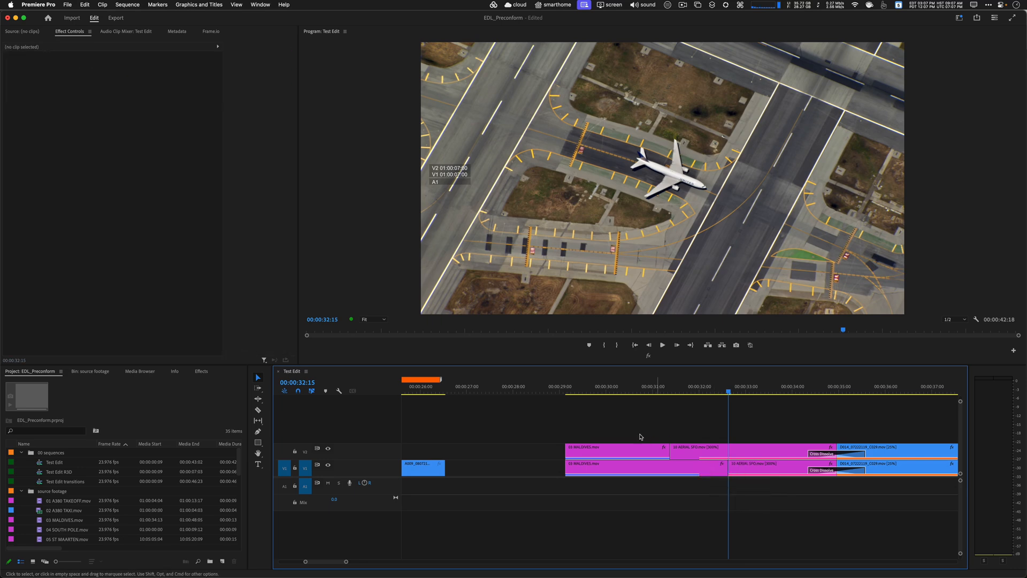
- Shift both 03 MALDIVES.mov clips earlier until the V1 copy ends where 10 AERIAL SFO.mov starts on V2
left_click_drag(622, 425, 571, 448)
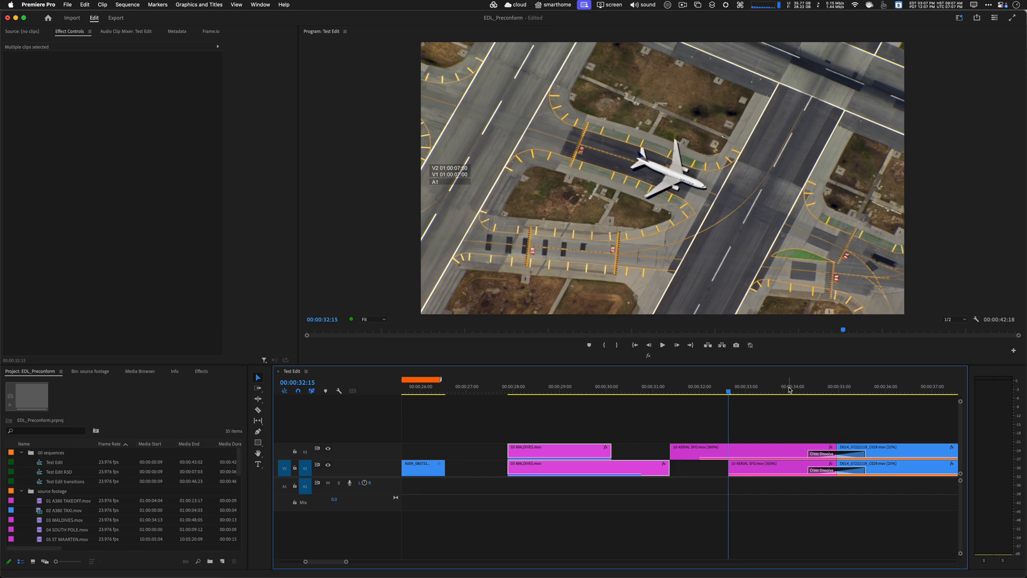
- Extend the V2 cut between 10 AERIAL SFO.mov and D014_07222119_C029.mov to 00:00:34:08 and delete its Cross Dissolve
mouse_move(810, 393)
left_mouse_down()
mouse_move(843, 392)
mouse_move(809, 394)
left_mouse_up()
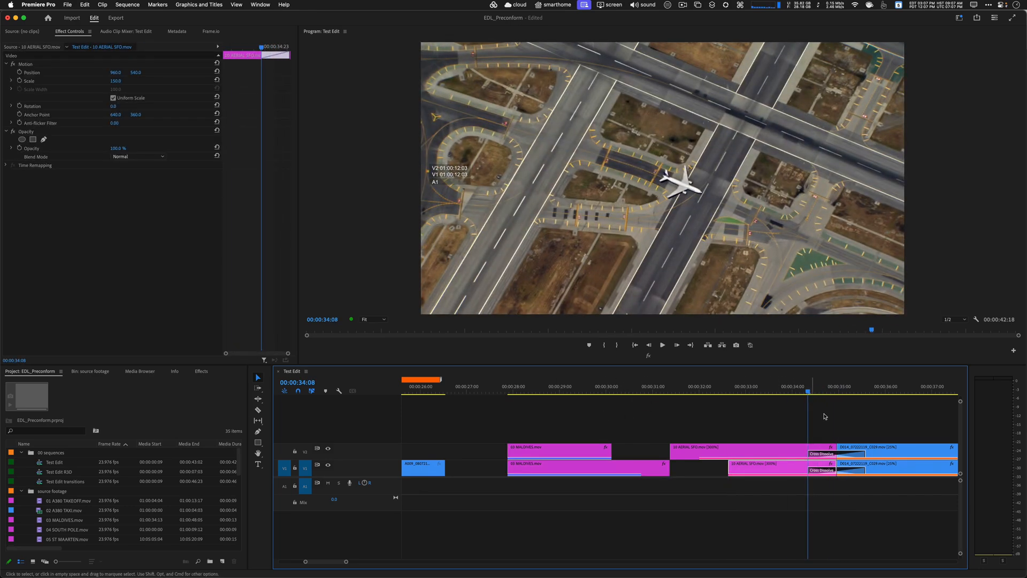
left_click(836, 446)
key("e")
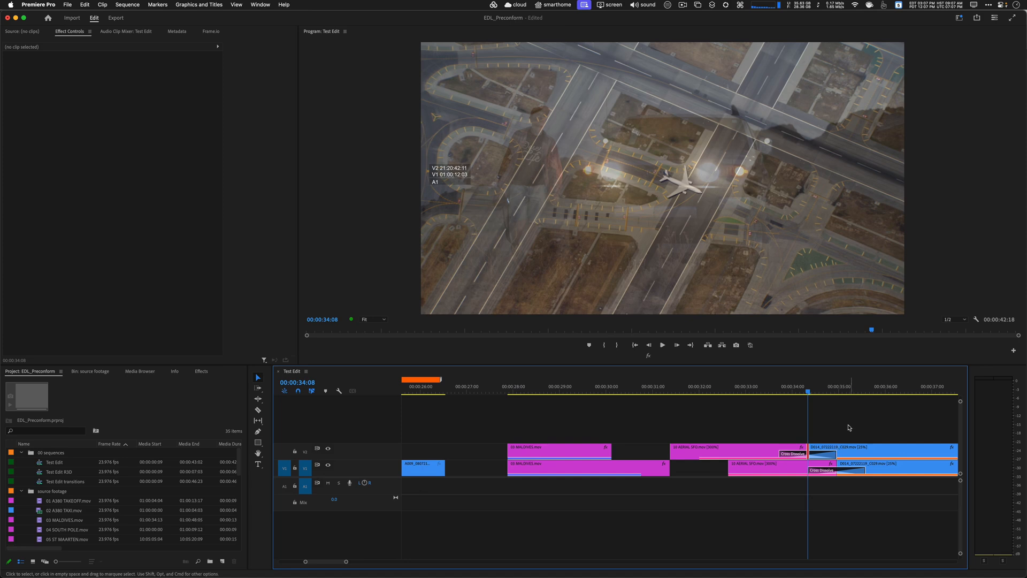
left_click(820, 459)
left_click(820, 454)
key("Delete")
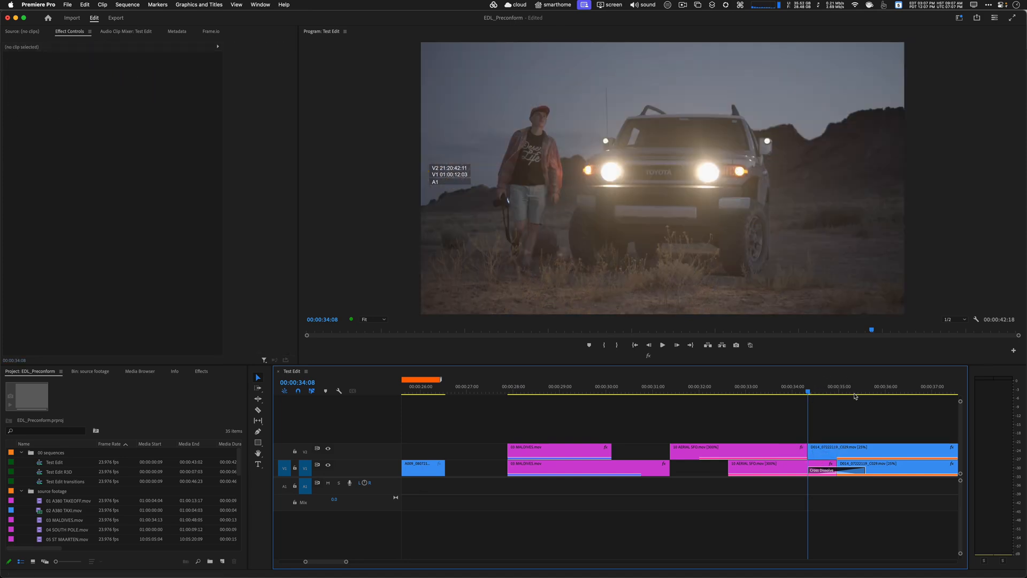
- Roll the V1 cut between 10 AERIAL SFO.mov and D014_07222119_C029.mov to 00:00:35:14 and delete its Cross Dissolve
left_click_drag(817, 390, 866, 390)
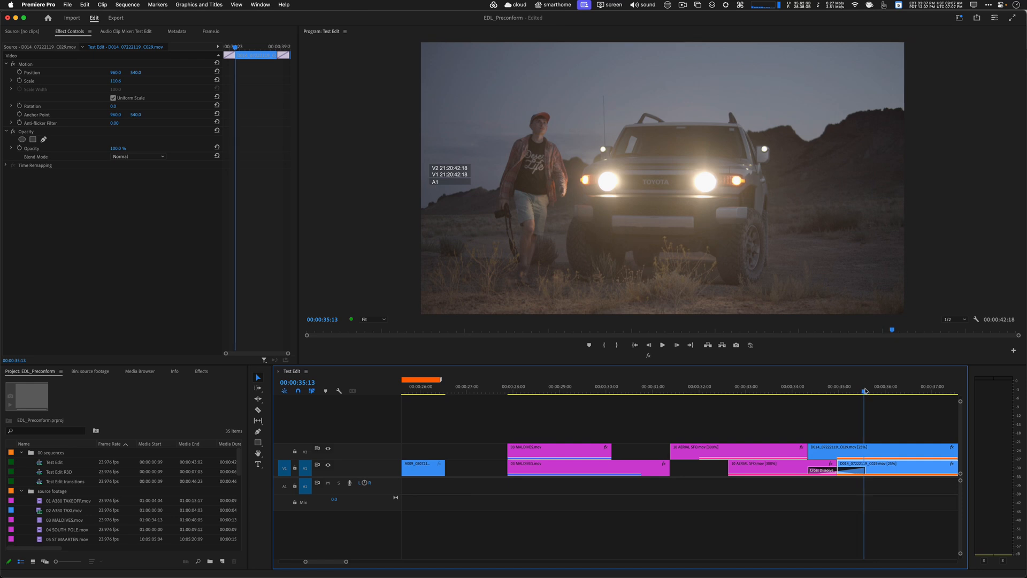
left_click(838, 463)
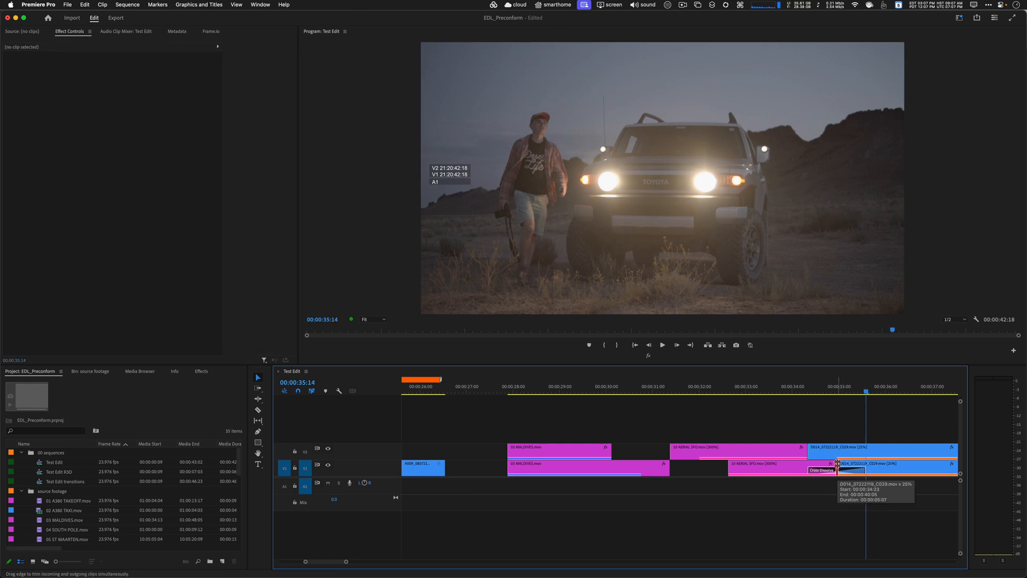
left_click_drag(838, 463, 855, 473)
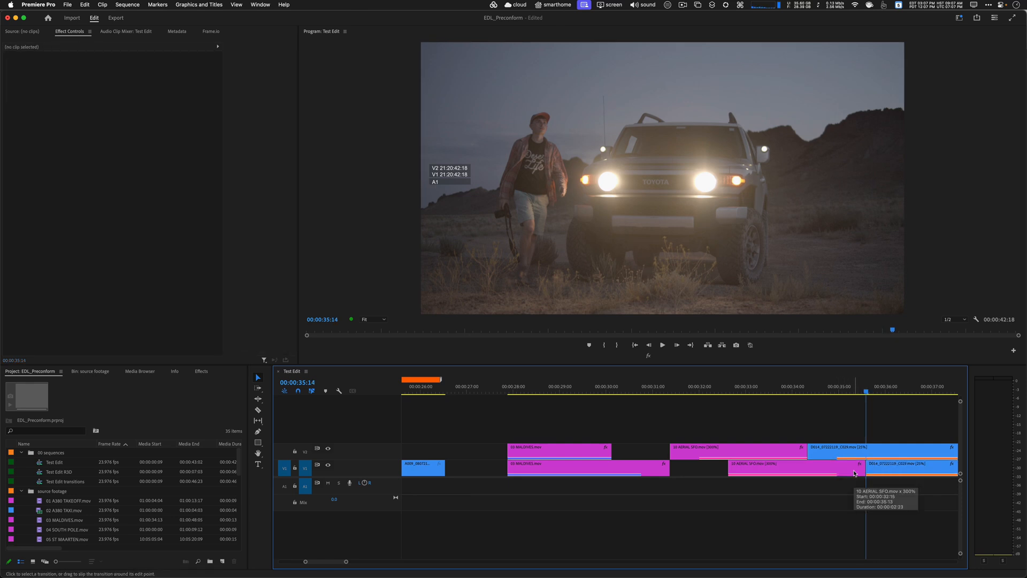
- Roll the V2 cut between D014_07222119_C029.mov and 07 KENYA.mov to the dissolve's start and delete that Cross Dissolve
scroll(715, 420, "right", 5)
left_click(767, 390)
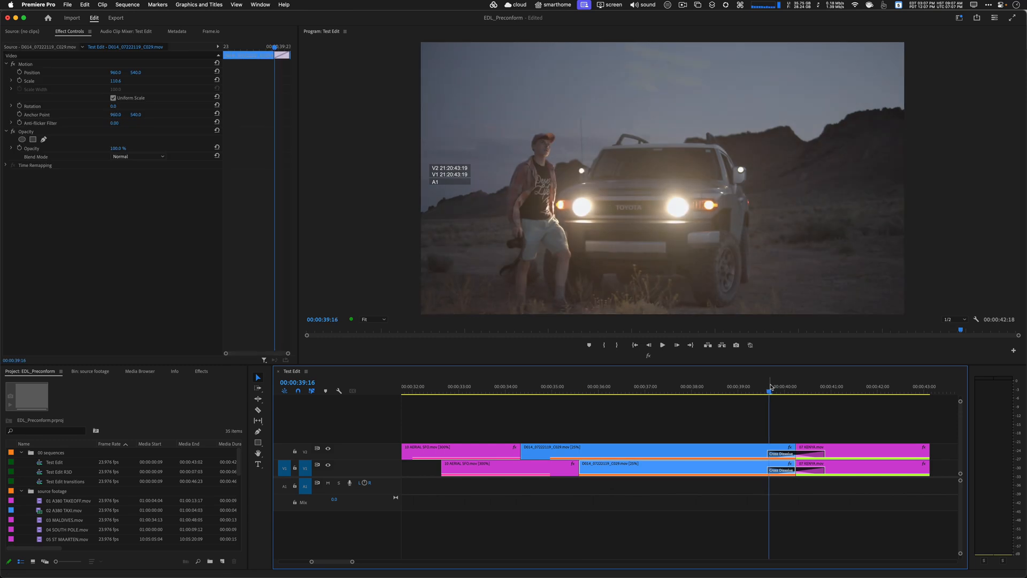
left_click_drag(796, 445, 767, 446)
left_click(779, 454)
key("Delete")
- Roll the V1 cut between D014_07222119_C029.mov and 07 KENYA.mov to 00:00:40:21 and delete its Cross Dissolve
left_click_drag(787, 390, 825, 391)
left_click_drag(796, 462, 825, 462)
left_click(840, 470)
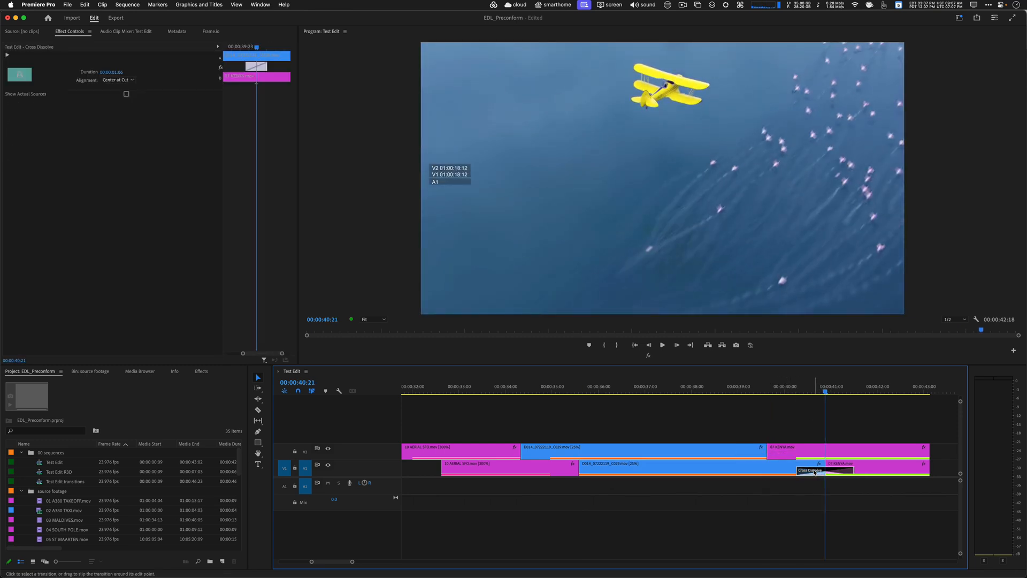
key("Delete")
- Move the D014_07222119_C029.mov and 07 KENYA.mov pairs later on V1 and V2 so neighbouring shots no longer overlap
key("minus")
key("minus")
left_click_drag(728, 430, 759, 452)
left_click_drag(662, 434, 699, 451)
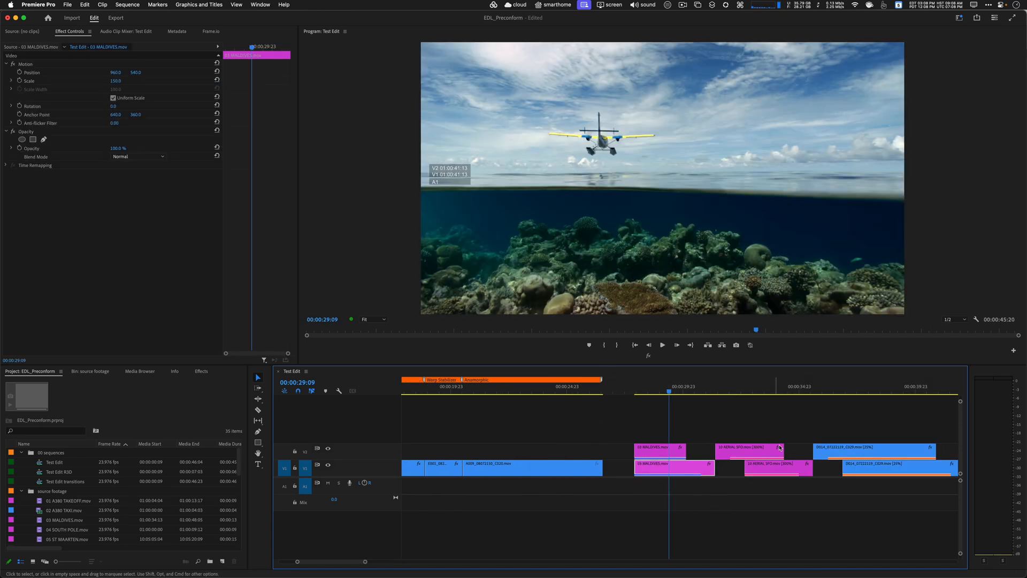
- Move the V2 copy of 03 MALDIVES.mov down onto V1, overwriting the start of the clip beneath it
left_click_drag(638, 425, 686, 451)
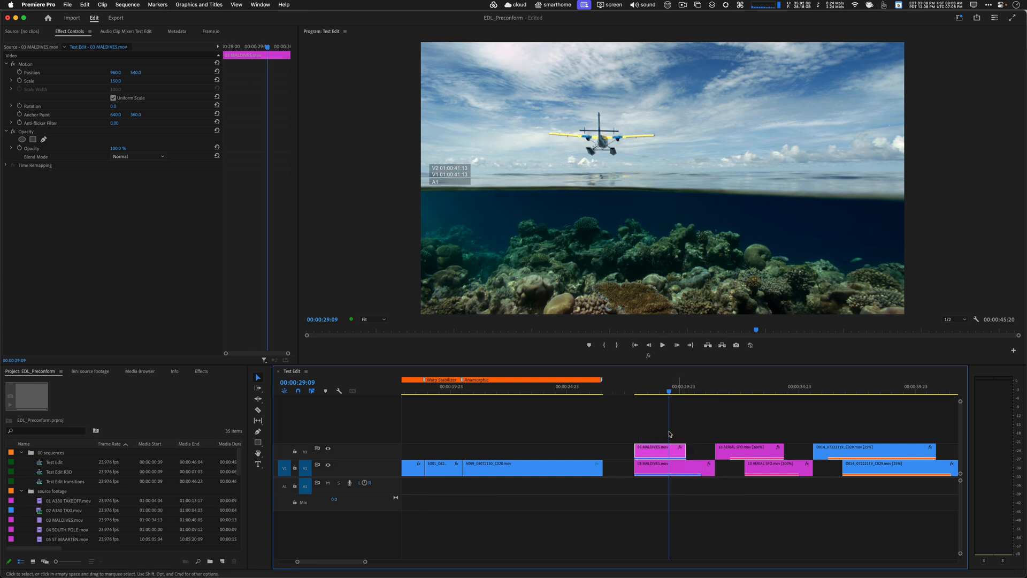
left_click(660, 390)
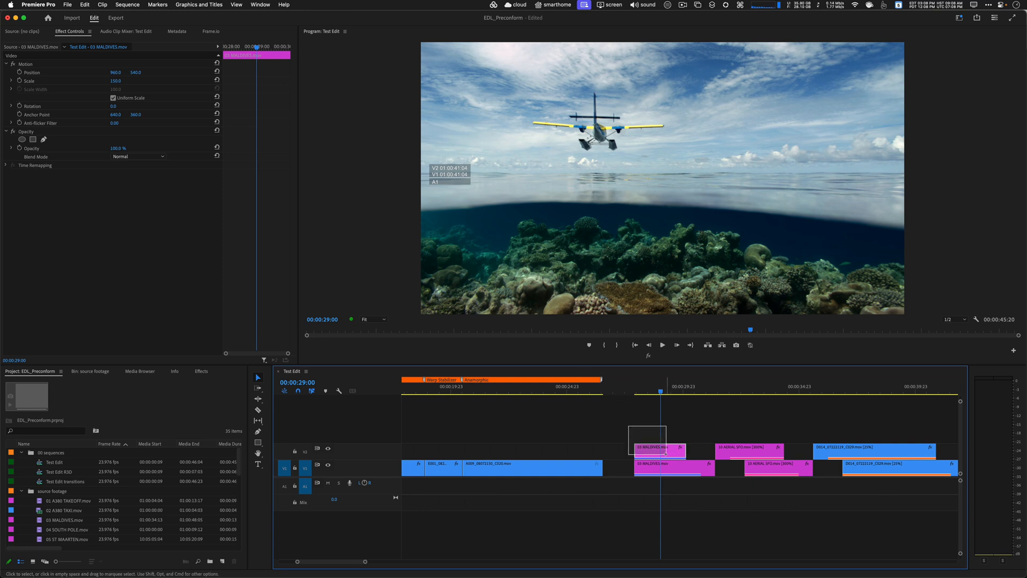
left_click(677, 457)
key("alt")
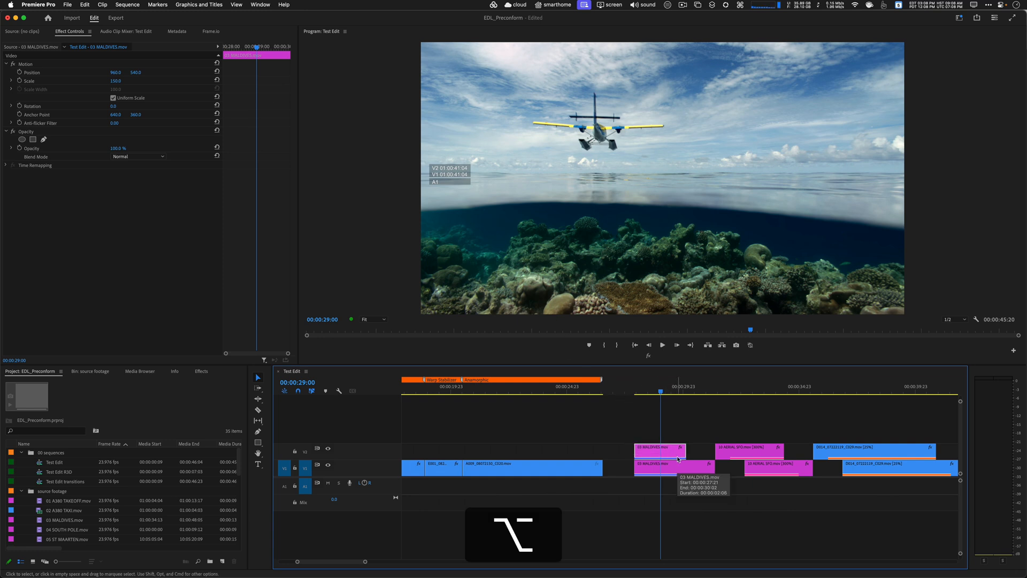
key("alt+Down")
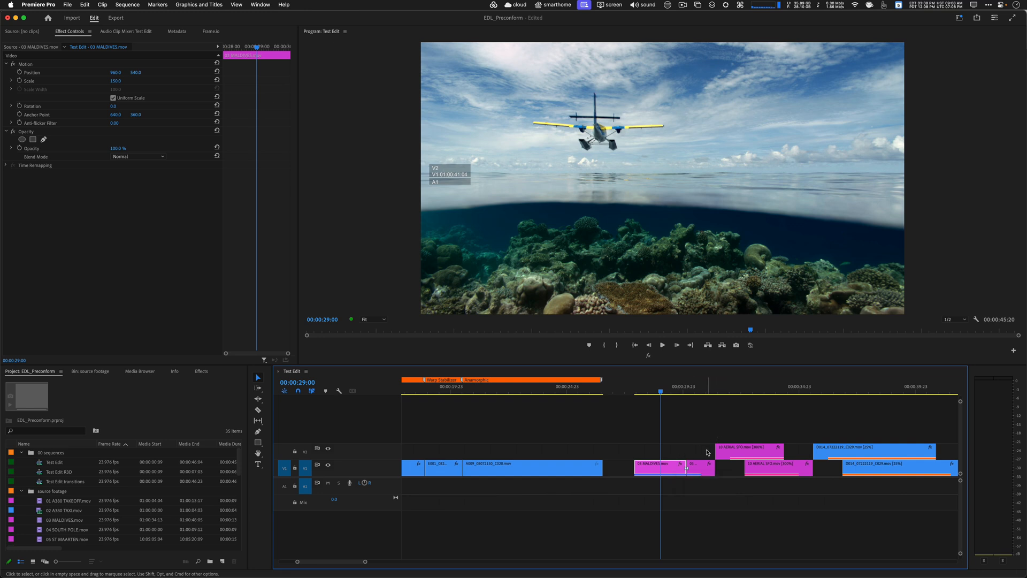
- Move the V2 copy of 10 AERIAL SFO.mov down onto V1 over its matching clip
left_click(762, 458)
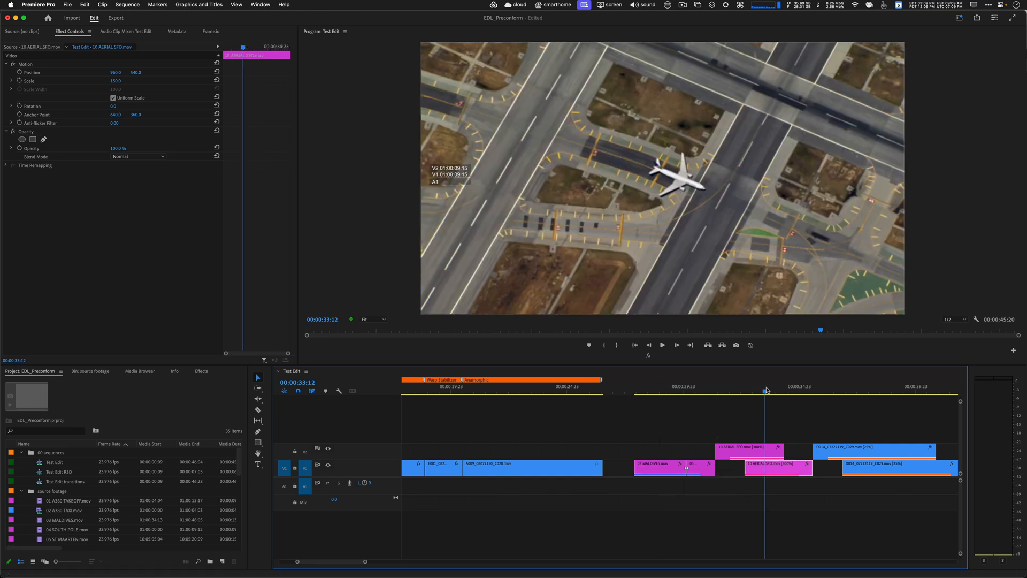
left_click(760, 457)
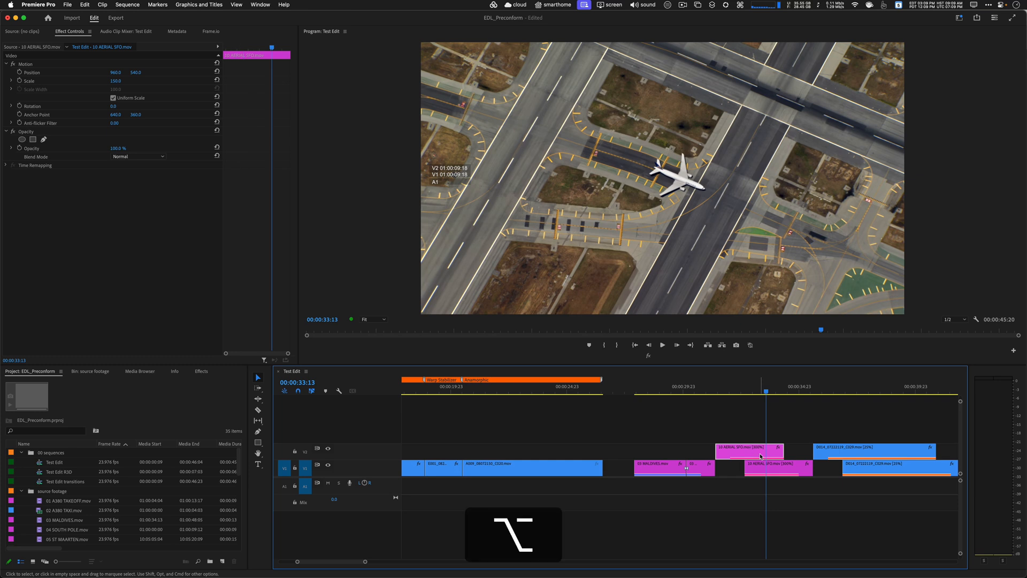
key("alt+Down")
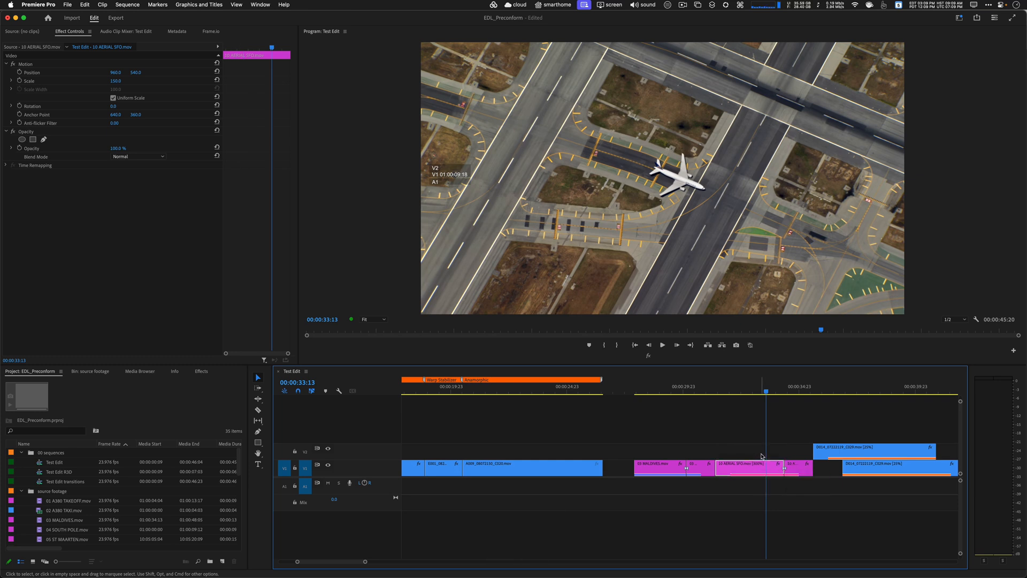
- Move the V2 copies of D014_07222119_C029.mov and 07 KENYA.mov down onto V1 over their matching clips
left_click(871, 467)
left_click(881, 450)
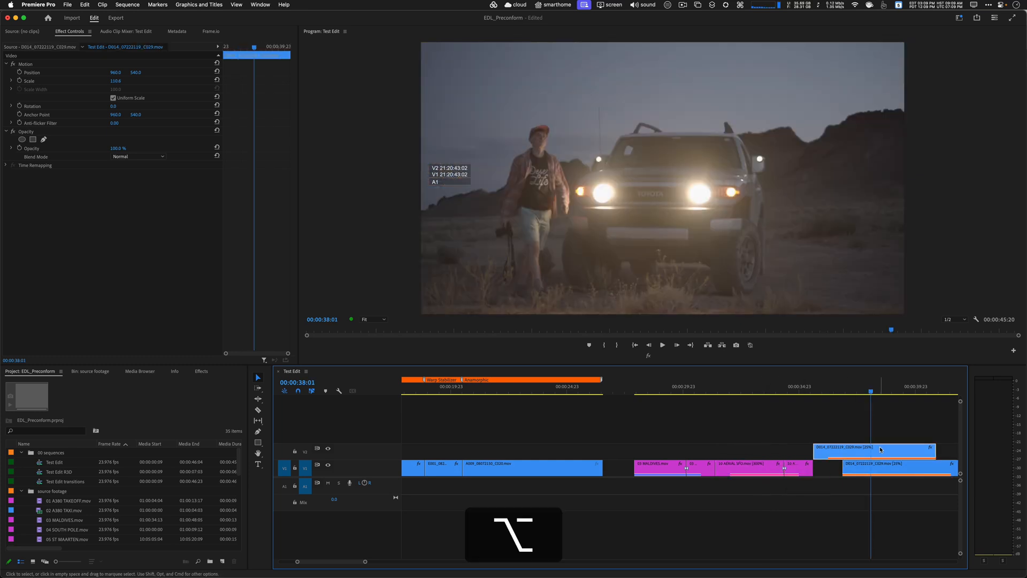
key("alt+Down")
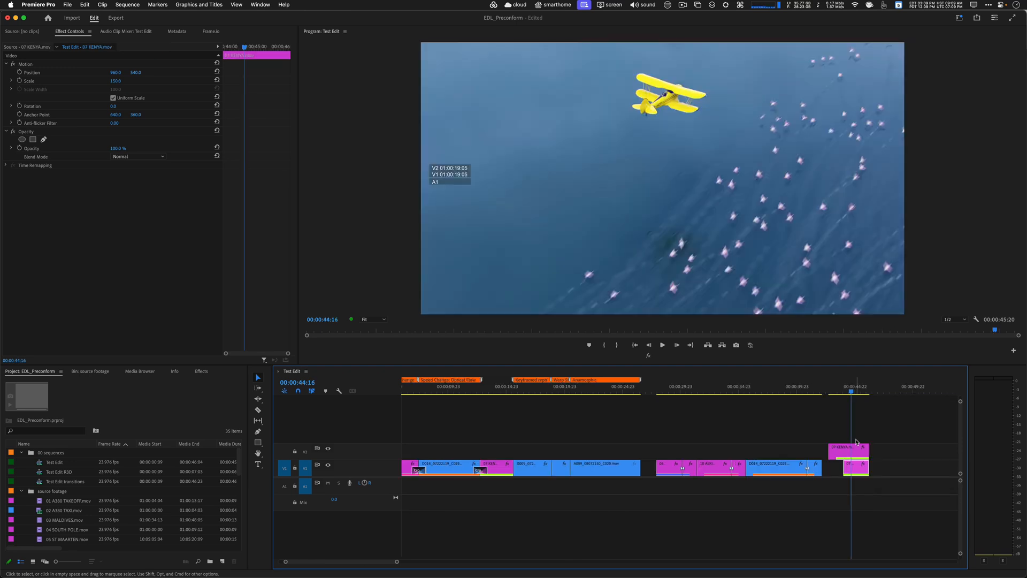
key("alt+Down")
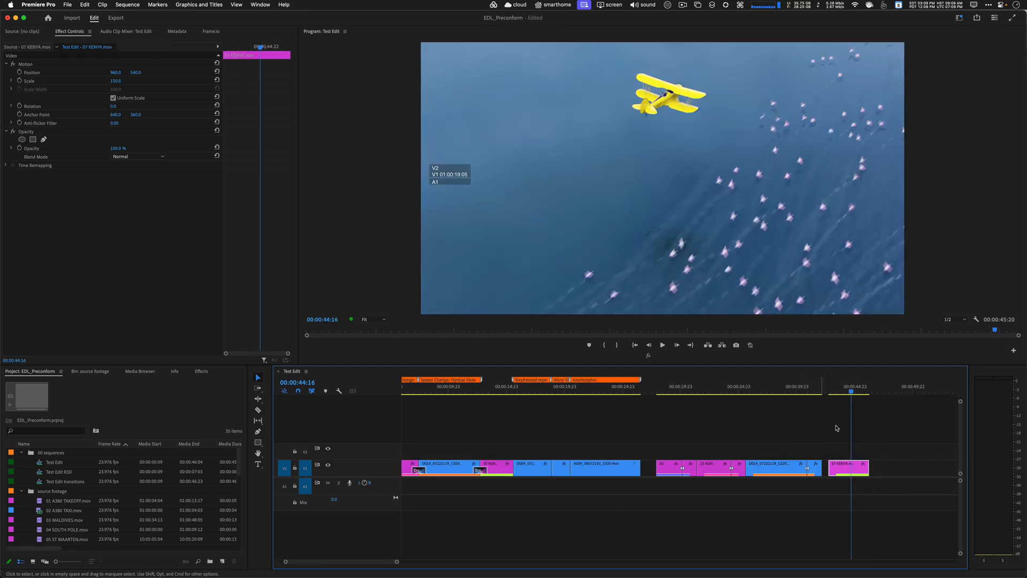
- Close the gaps between the V1 clips from 03 MALDIVES.mov through 07 KENYA.mov
left_click_drag(665, 436, 859, 465)
left_click(127, 5)
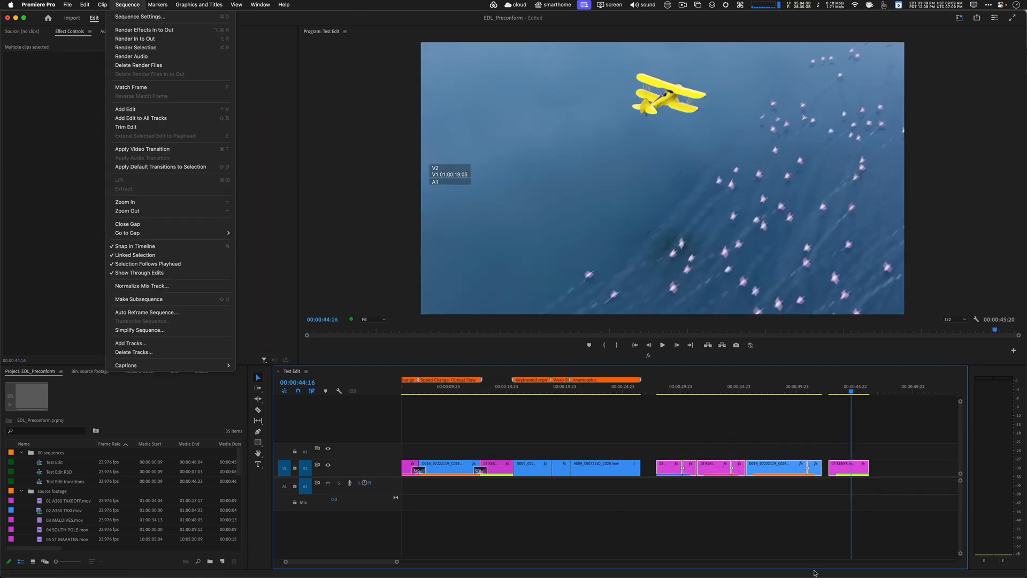
left_click(185, 224)
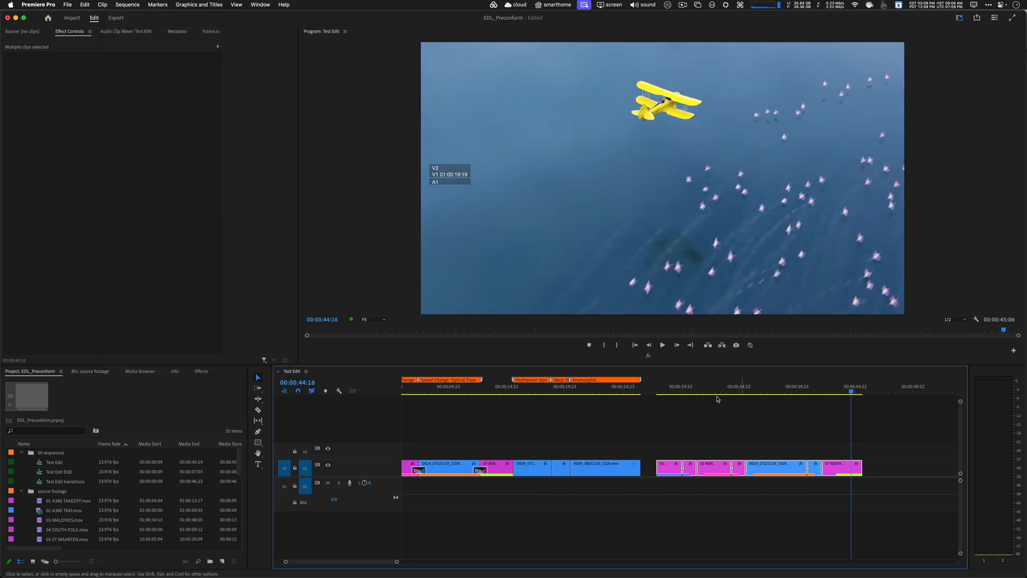
- Remove the through edits inside 03 MALDIVES.mov and 10 AERIAL SFO.mov on V1, and undo both removals
left_click(691, 392)
key("=")
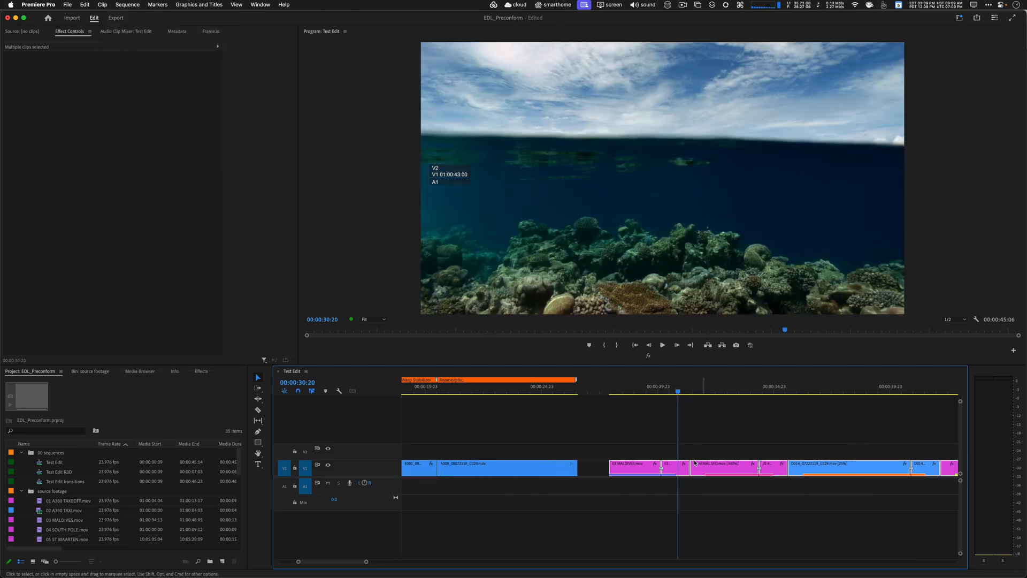
left_click(693, 502)
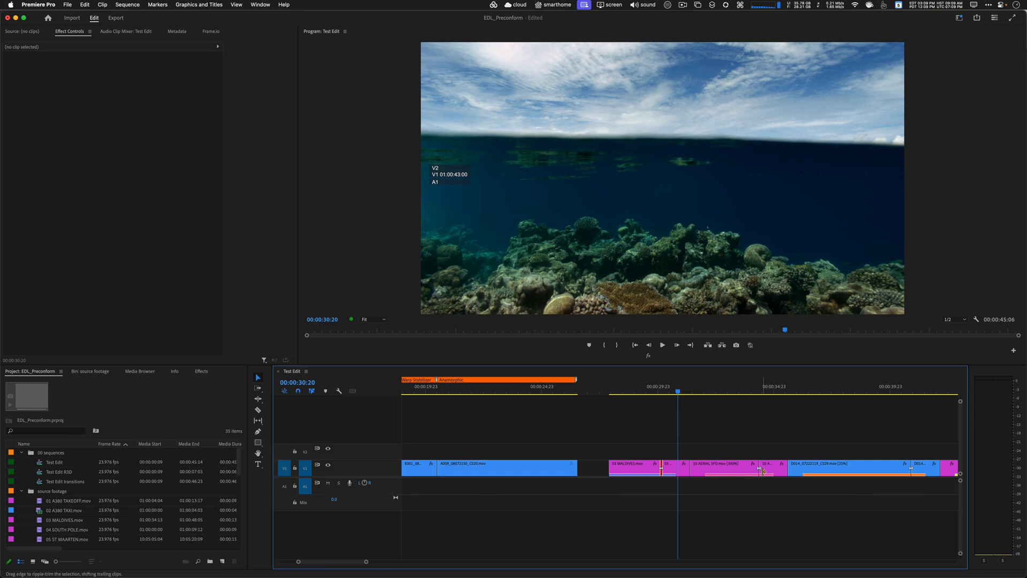
left_click(339, 394)
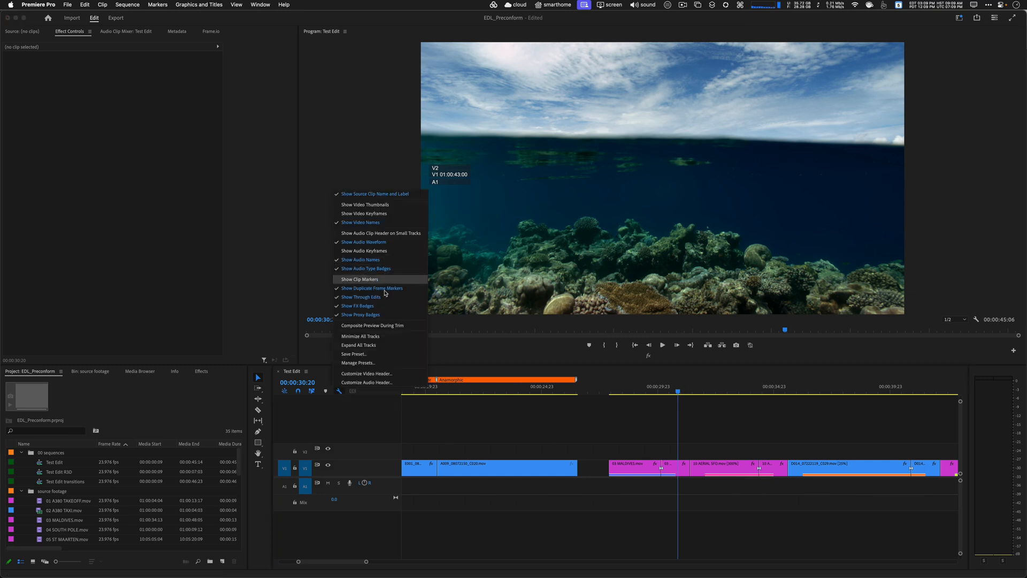
left_click(672, 424)
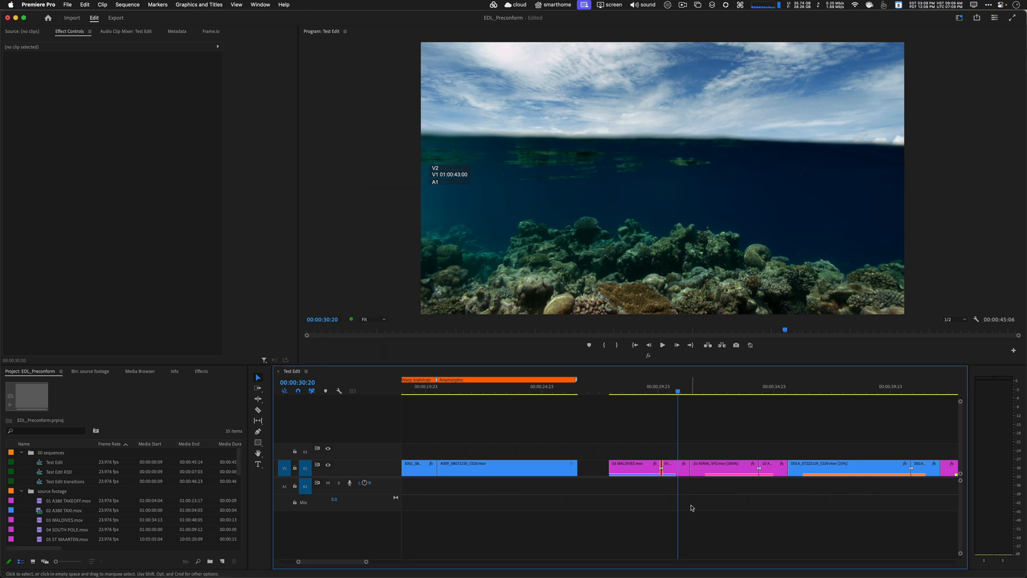
key("BackSpace")
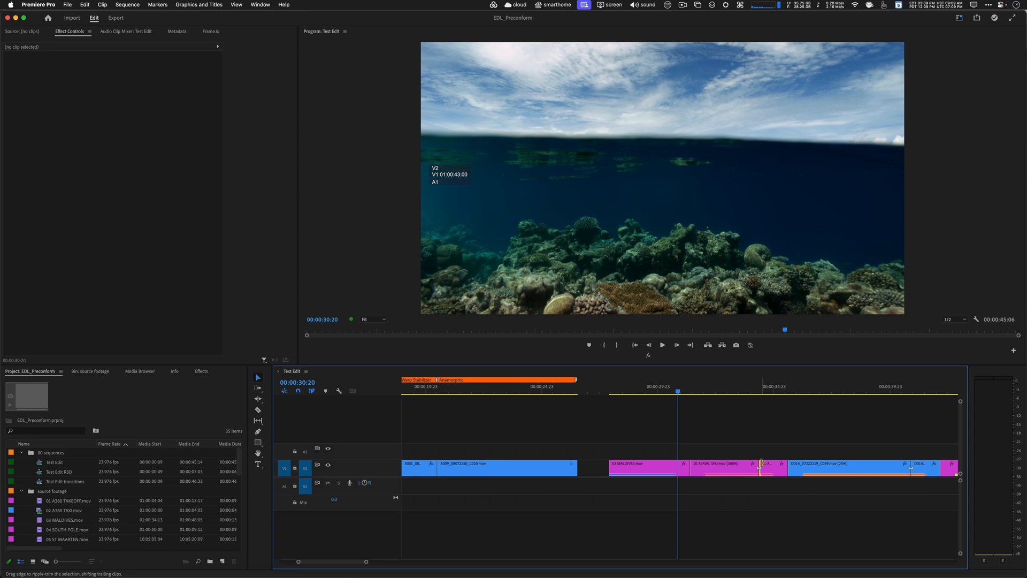
key("super+z")
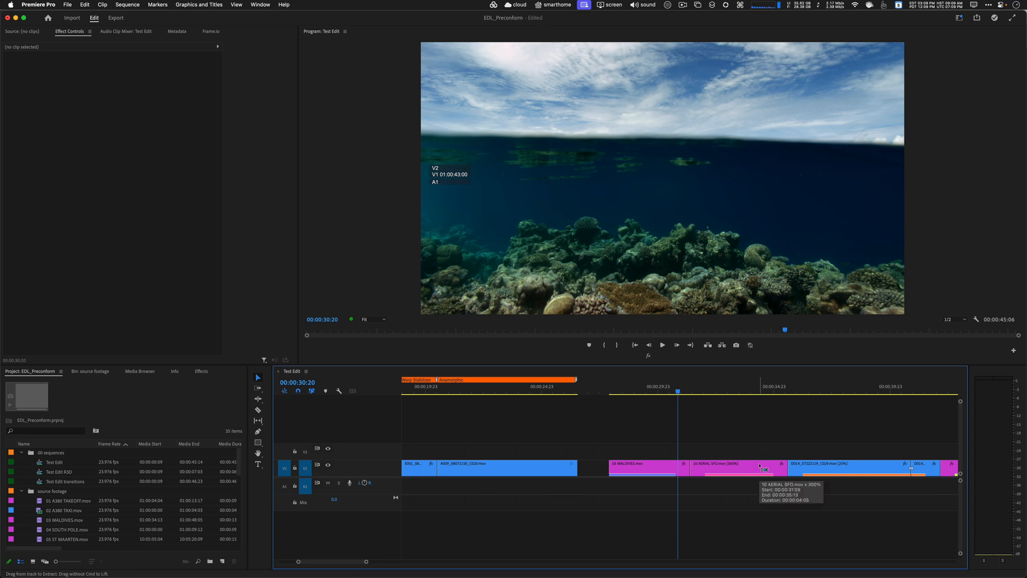
key("equal")
key("minus")
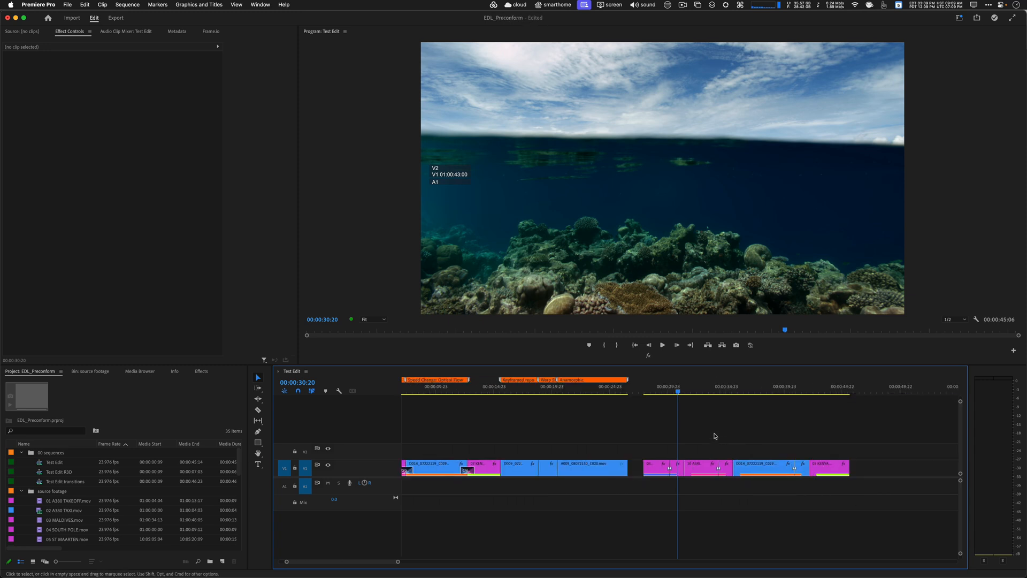
- Look up the shortcut assigned to Join All Through Edits in the keyboard shortcut settings, and leave them without changes
key("minus")
key("equal")
left_click(42, 4)
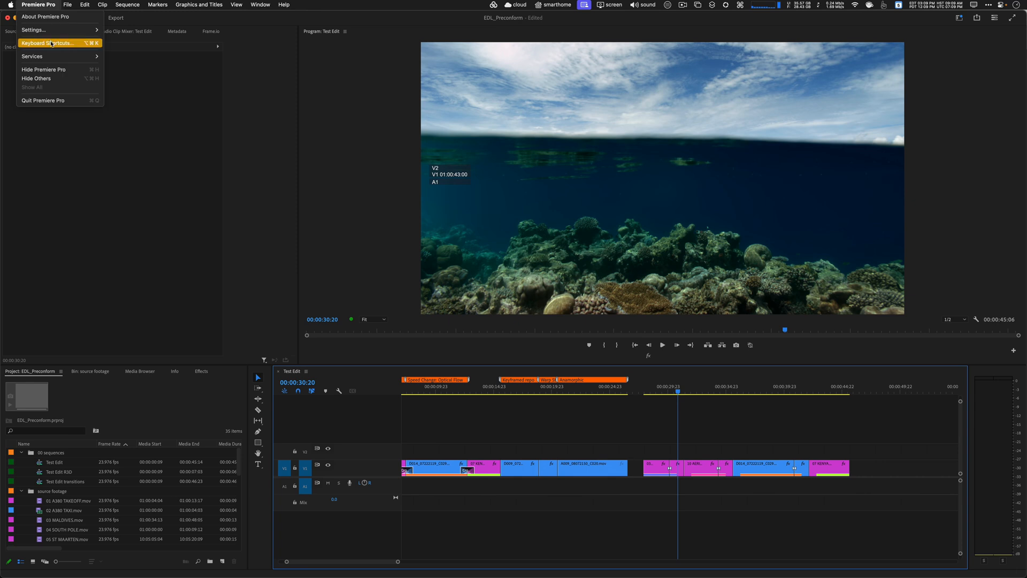
left_click(48, 43)
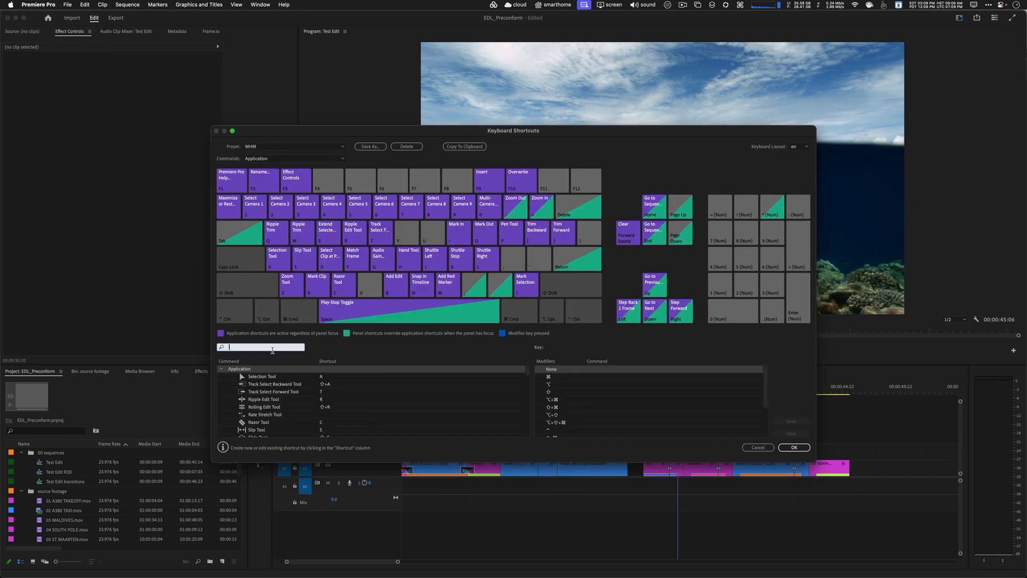
type("jo")
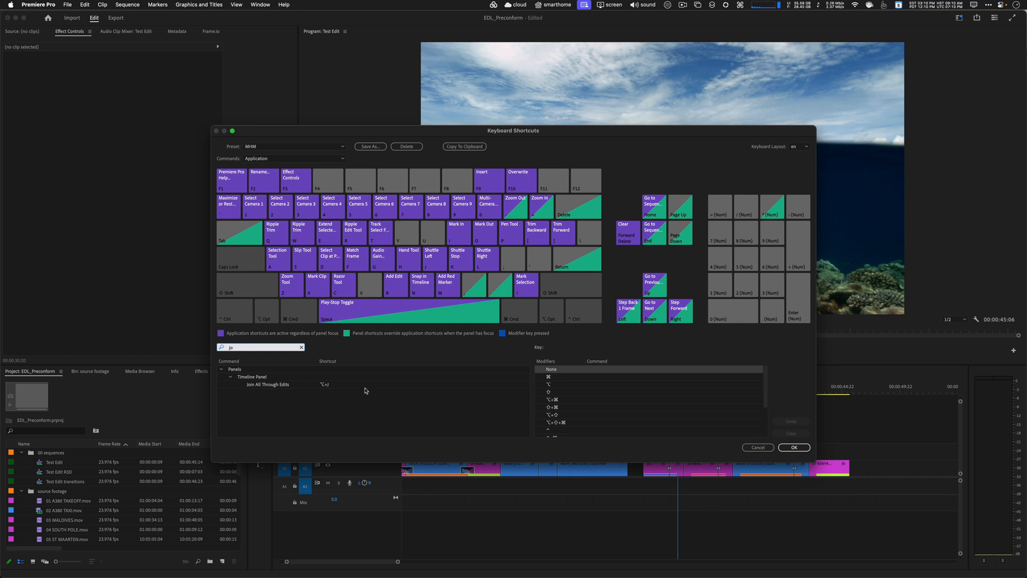
left_click(259, 386)
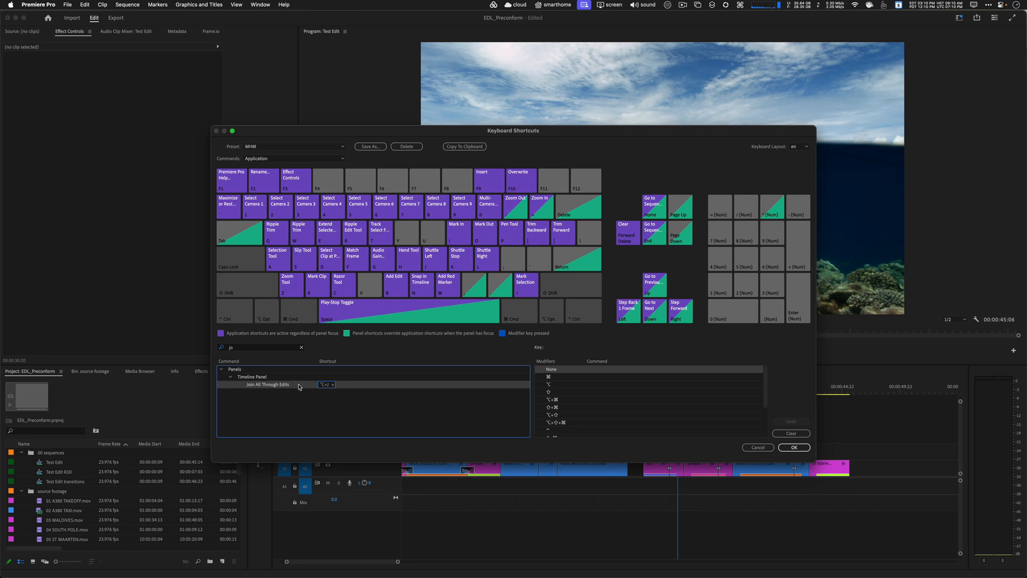
left_click(766, 448)
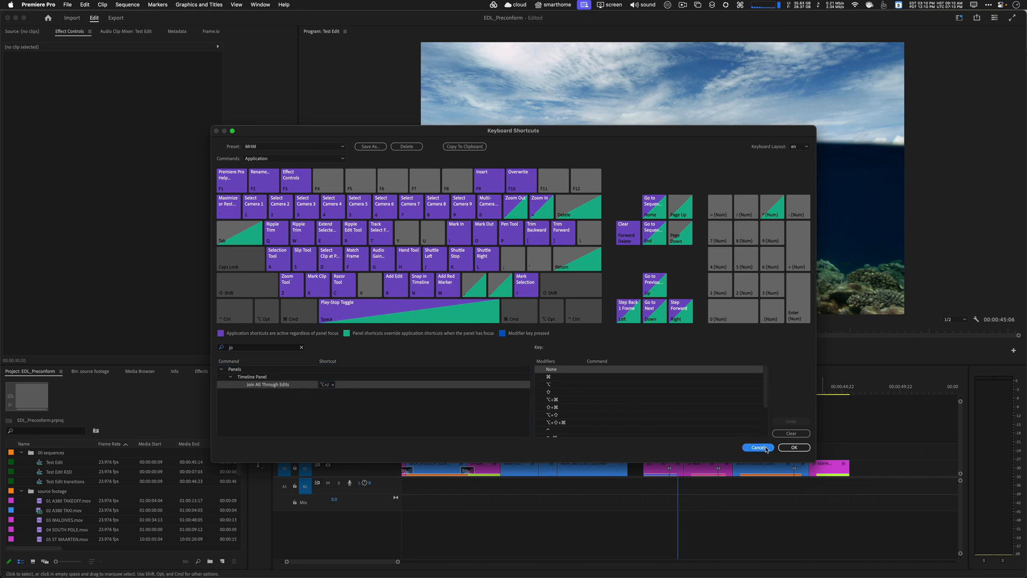
- Check the sequence commands and the clip commands of 10 AERIAL SFO.mov for a way to join through edits
left_click(158, 5)
mouse_move(121, 3)
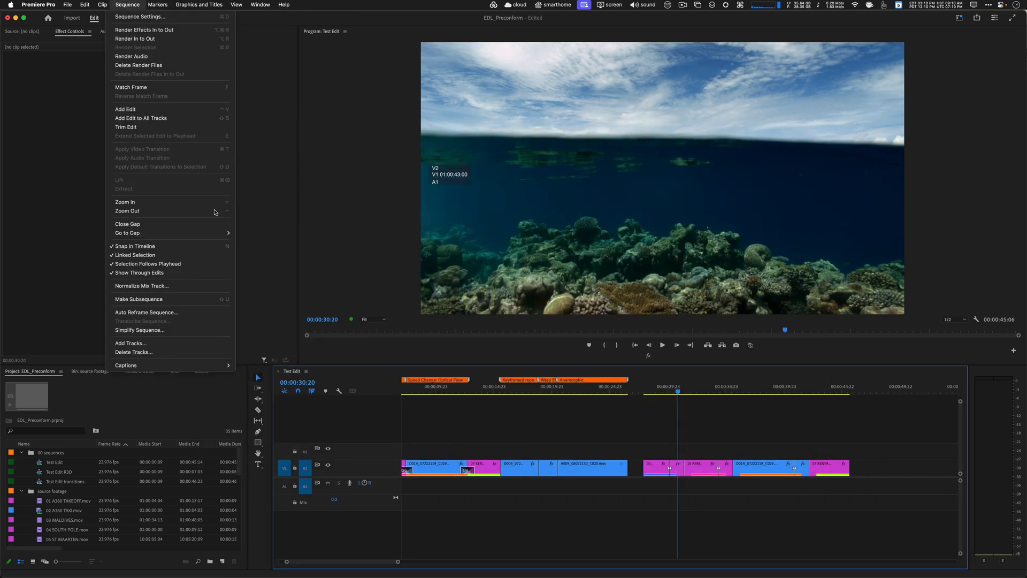
left_click(809, 444)
right_click(702, 467)
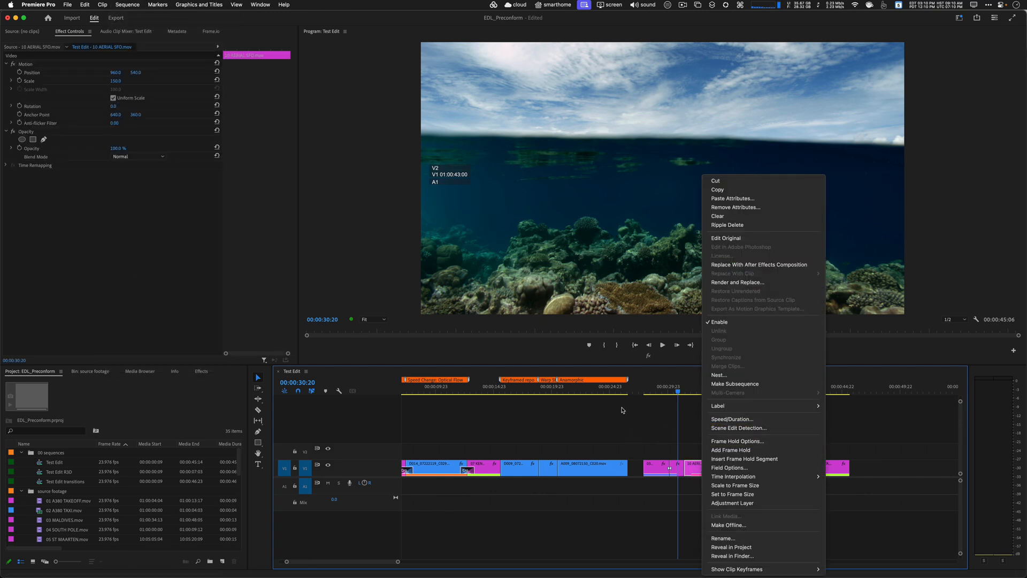
left_click(582, 389)
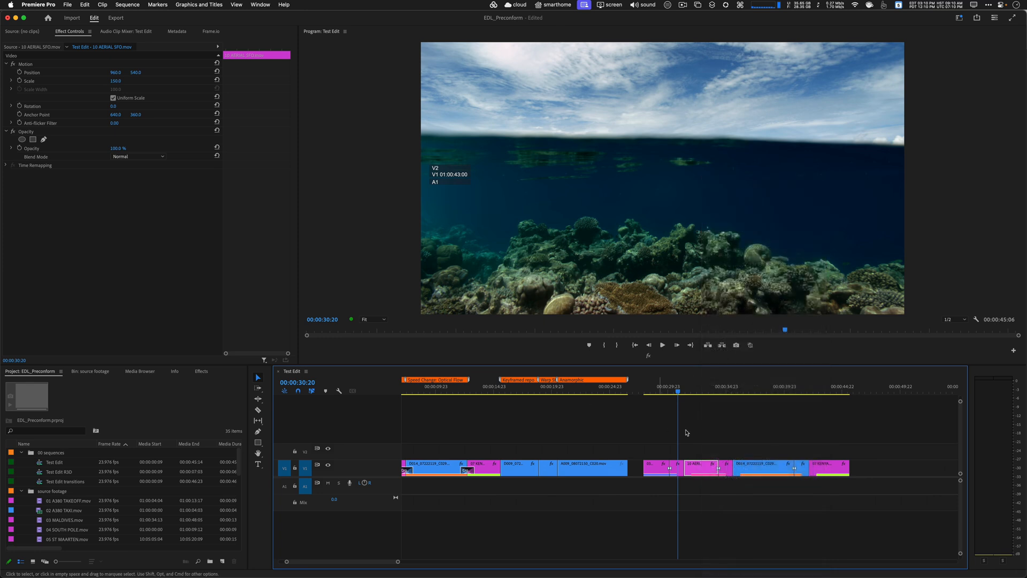
- Join all through edits in the Test Edit sequence
left_click(645, 388)
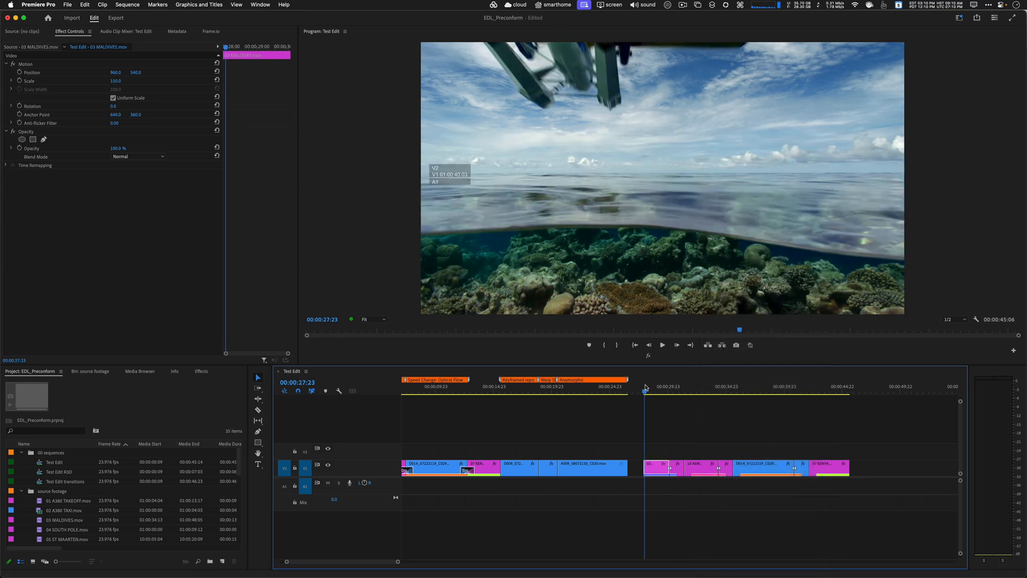
key("alt")
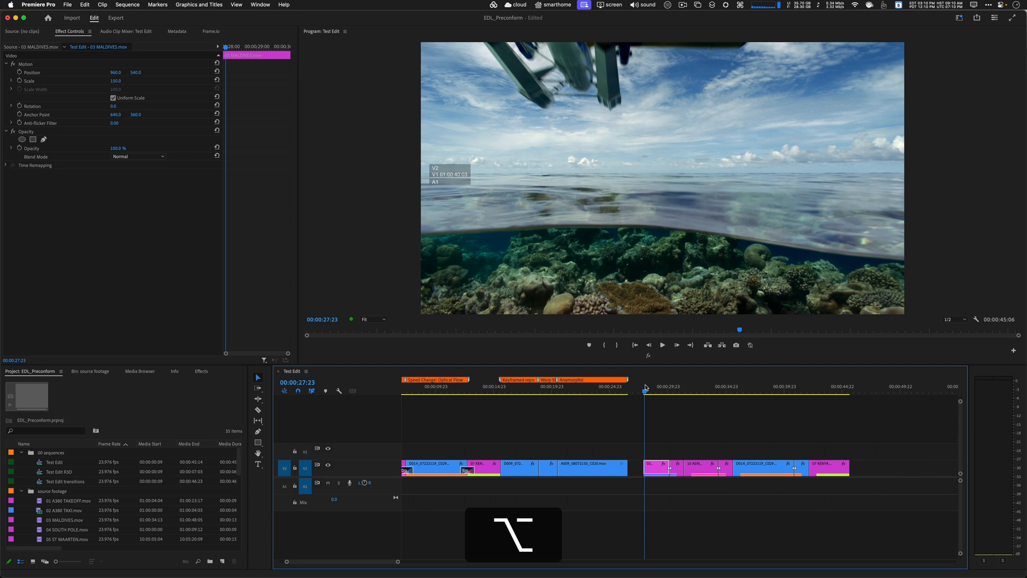
key("alt+j")
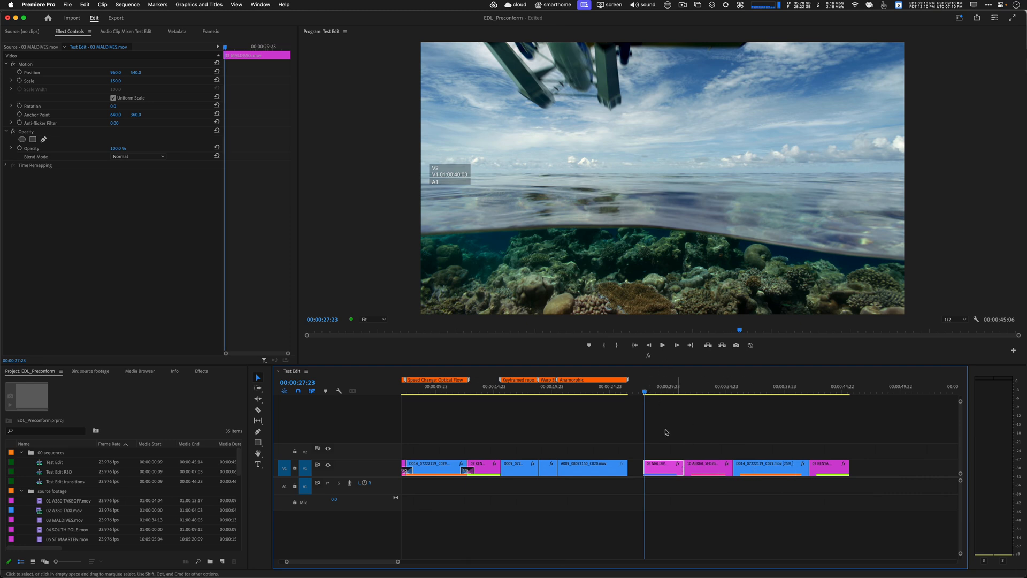
- Move the four straight-cut clips from 03 MALDIVES.mov through 07 KENYA.mov about 3.5 seconds later on V1, and deselect them
left_click_drag(660, 431, 832, 466)
left_click_drag(765, 470, 804, 468)
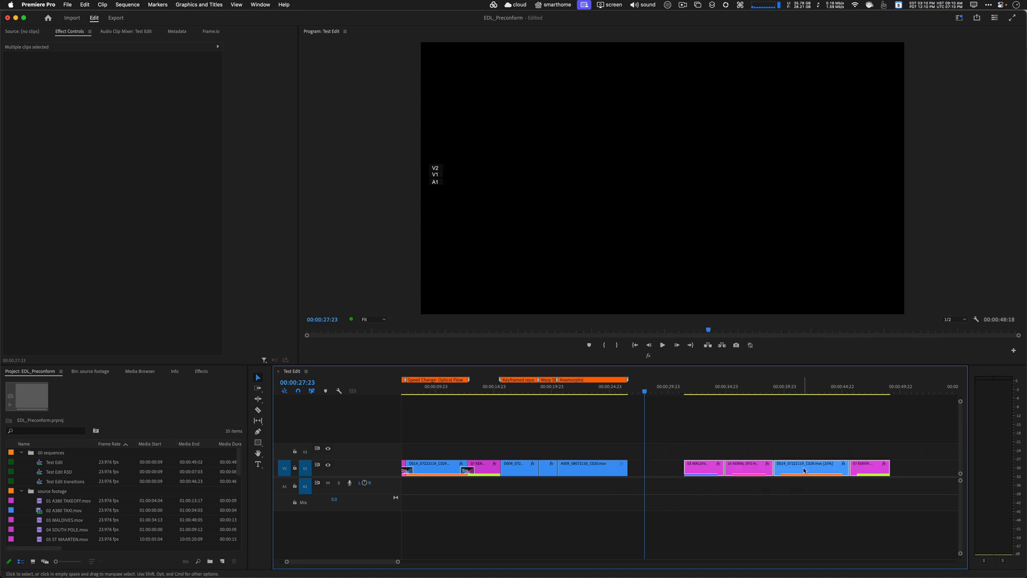
left_click(720, 394)
key("backslash")
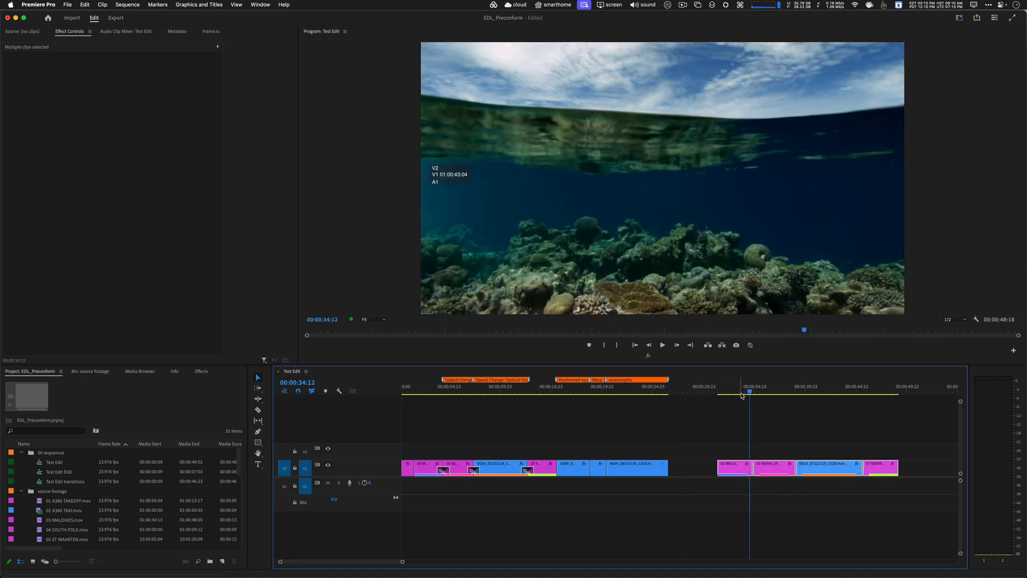
left_click_drag(747, 392, 758, 392)
left_click(719, 418)
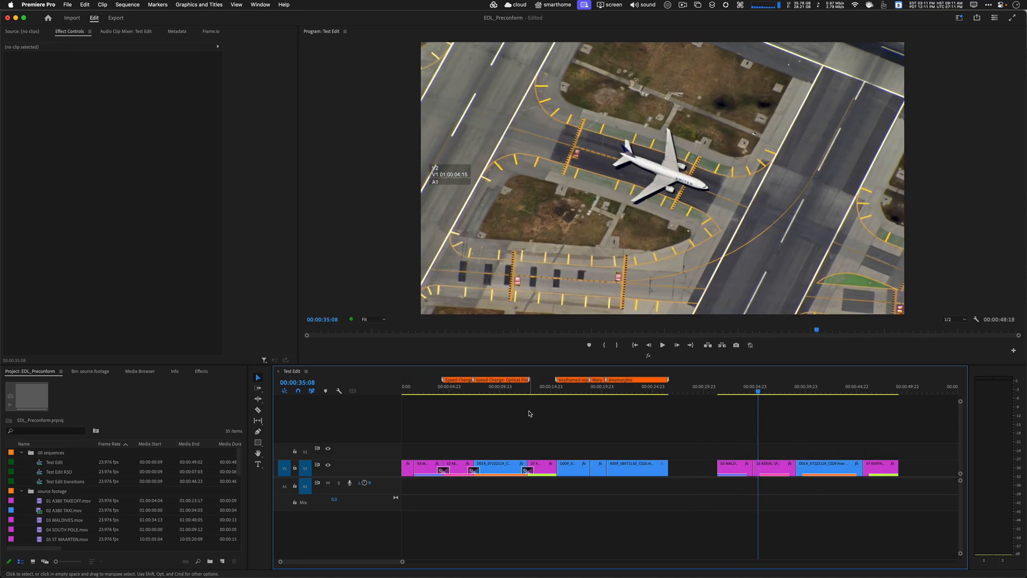
- Check the Show Duplicate Frame Markers option, and compare the straight-cut clips with their marked duplicates in the dissolve section on V1
left_click(339, 390)
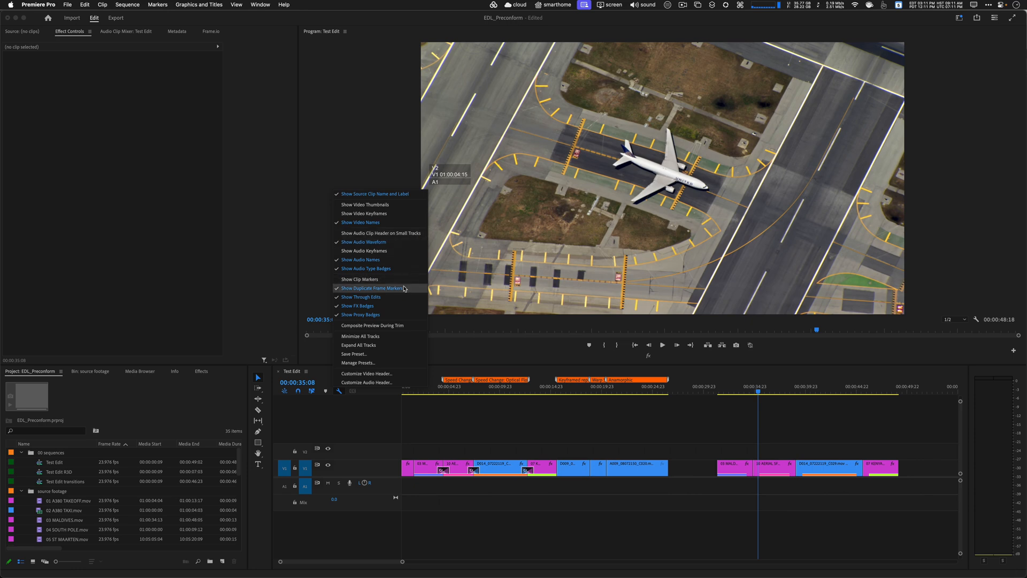
left_click(734, 426)
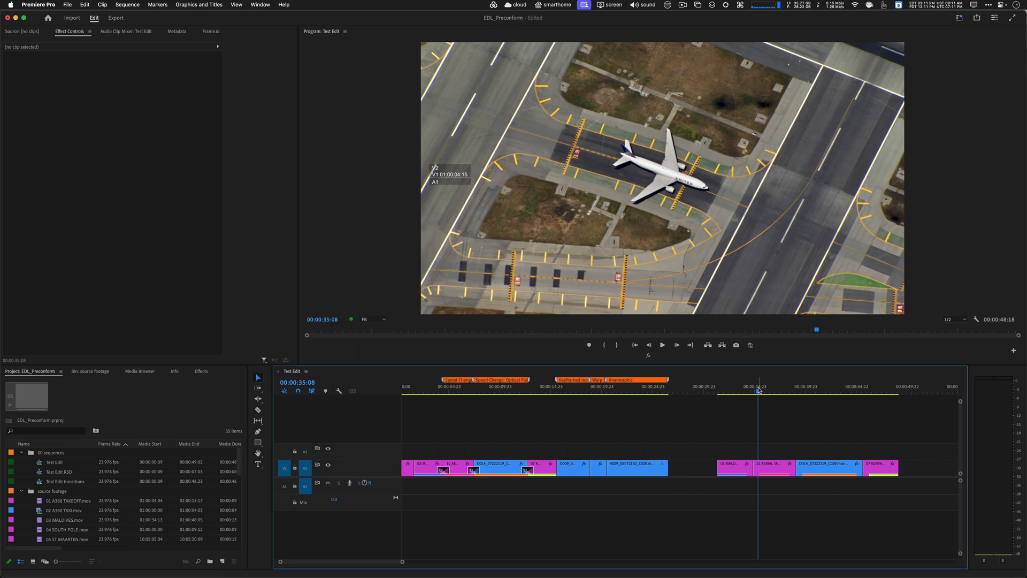
left_click(723, 393)
left_click_drag(723, 394, 793, 392)
key("=")
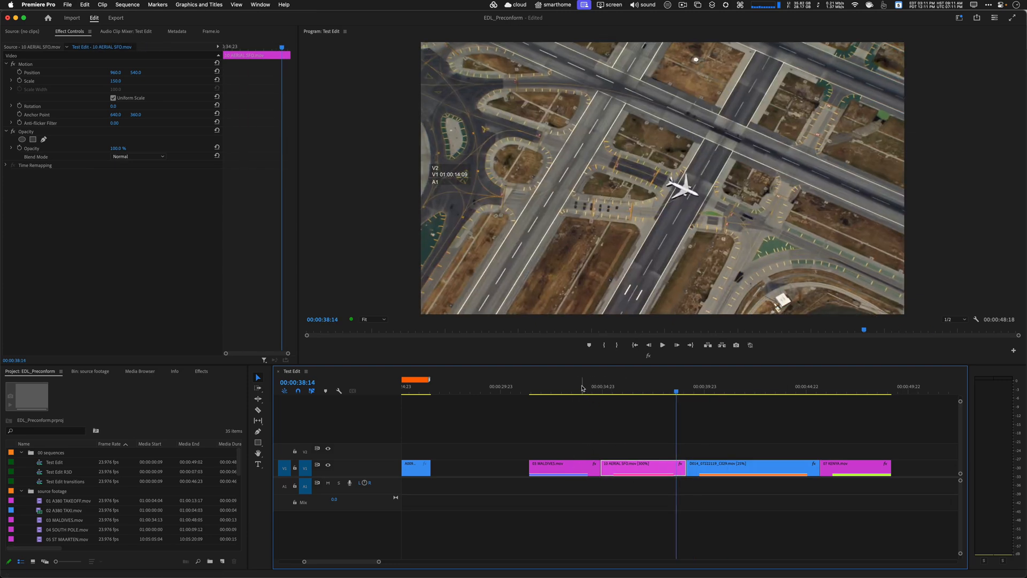
left_click_drag(585, 391, 607, 393)
key("-")
key("-")
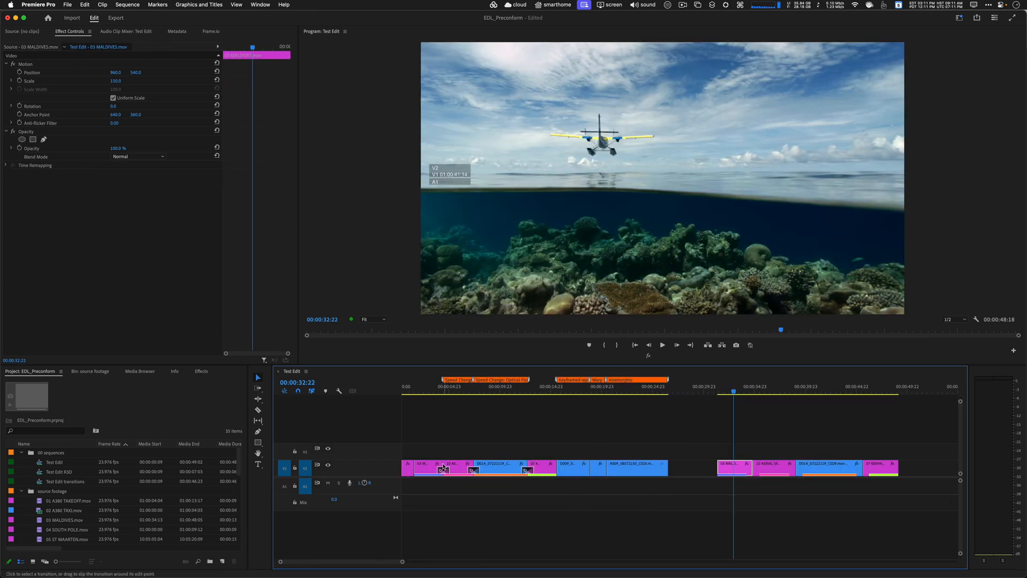
left_click(427, 466)
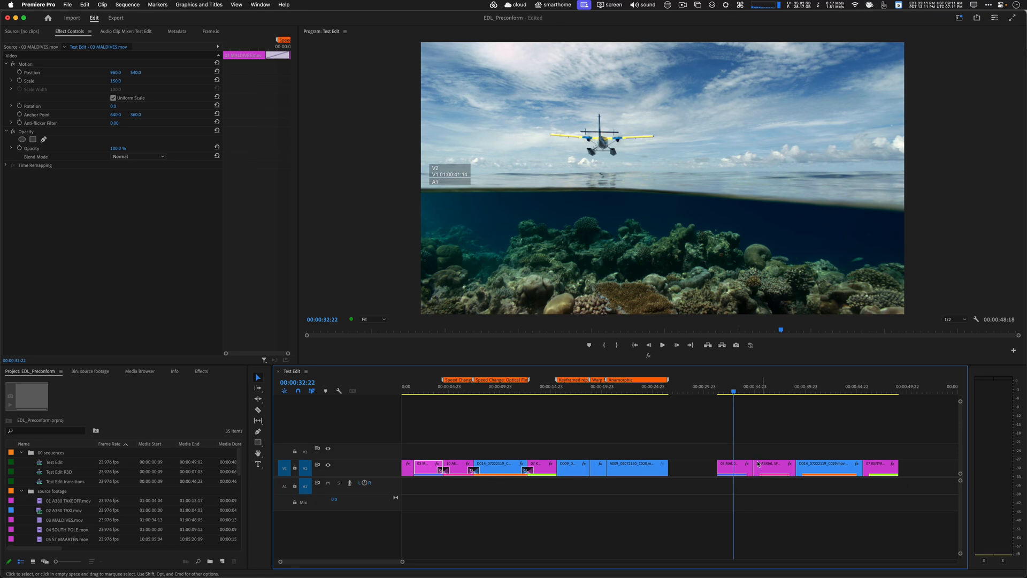
left_click(738, 467)
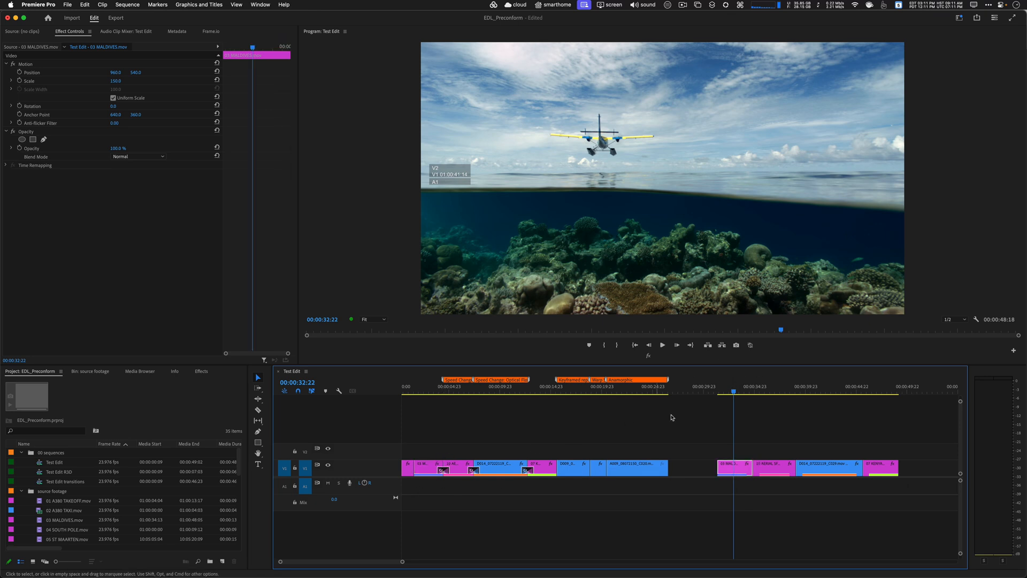
- Review the straight-cut clips up to 07 KENYA.mov, and inspect the CMX 3600 EDL export settings without exporting
left_click_drag(748, 390, 865, 392)
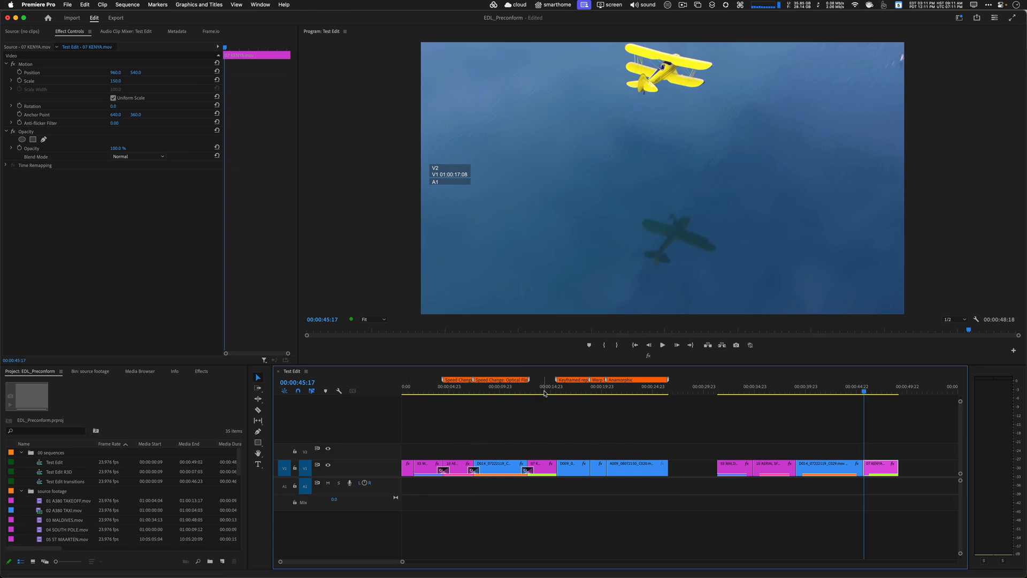
key("minus")
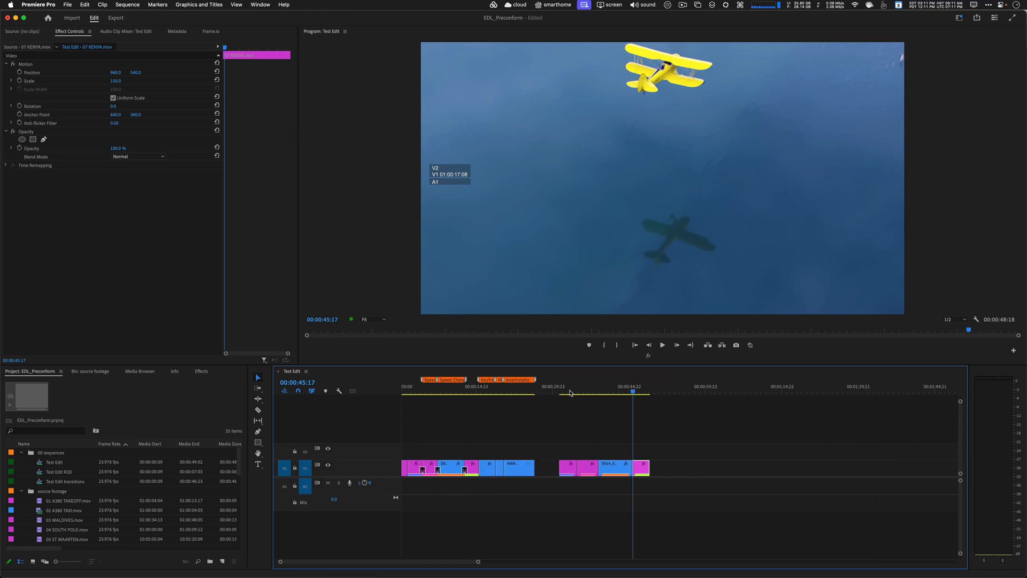
left_click_drag(571, 392, 630, 392)
left_click(66, 4)
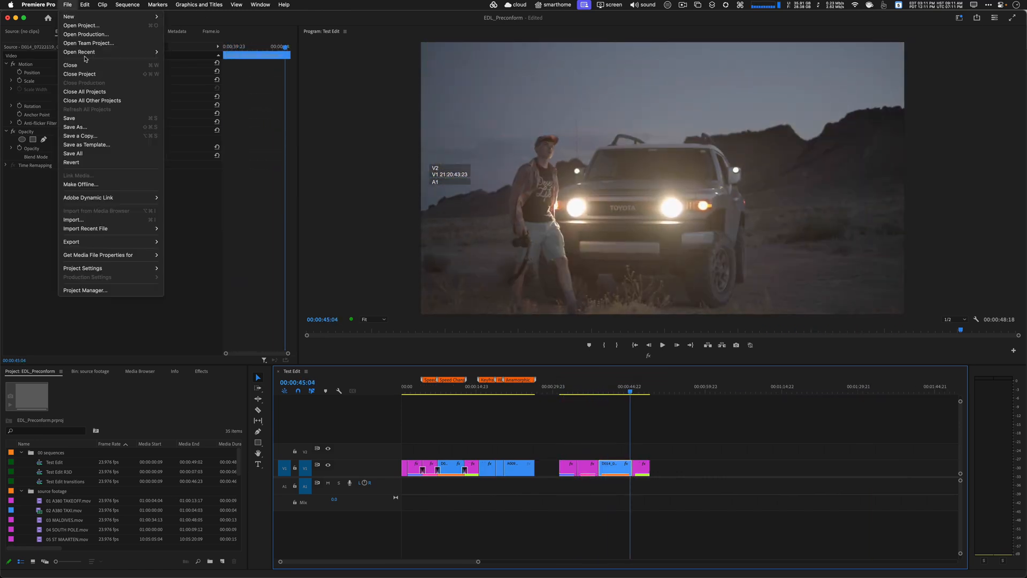
mouse_move(107, 242)
left_click(238, 278)
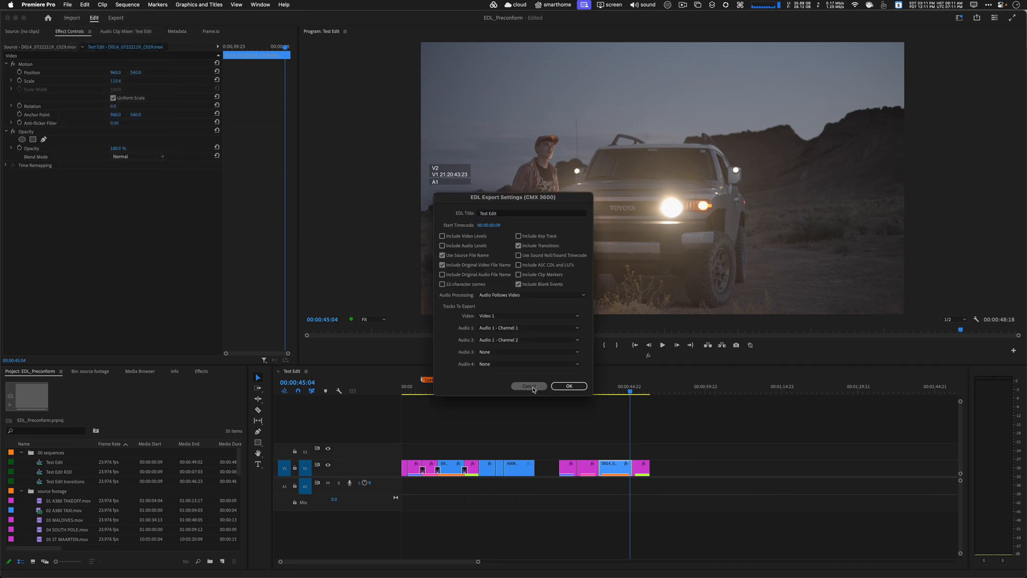
left_click(529, 386)
- Review the straight-cut clips against the dissolving clips on V1, and park the playhead just past the last clip
left_click(560, 391)
mouse_move(561, 391)
left_mouse_down()
mouse_move(647, 392)
mouse_move(579, 391)
left_mouse_up()
left_click_drag(431, 397, 471, 398)
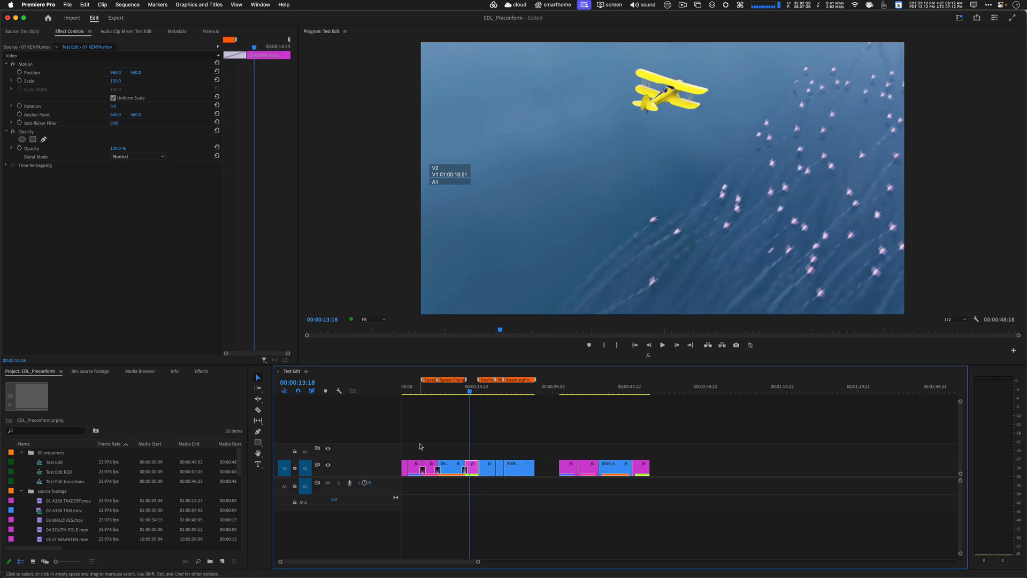
left_click_drag(546, 392, 598, 391)
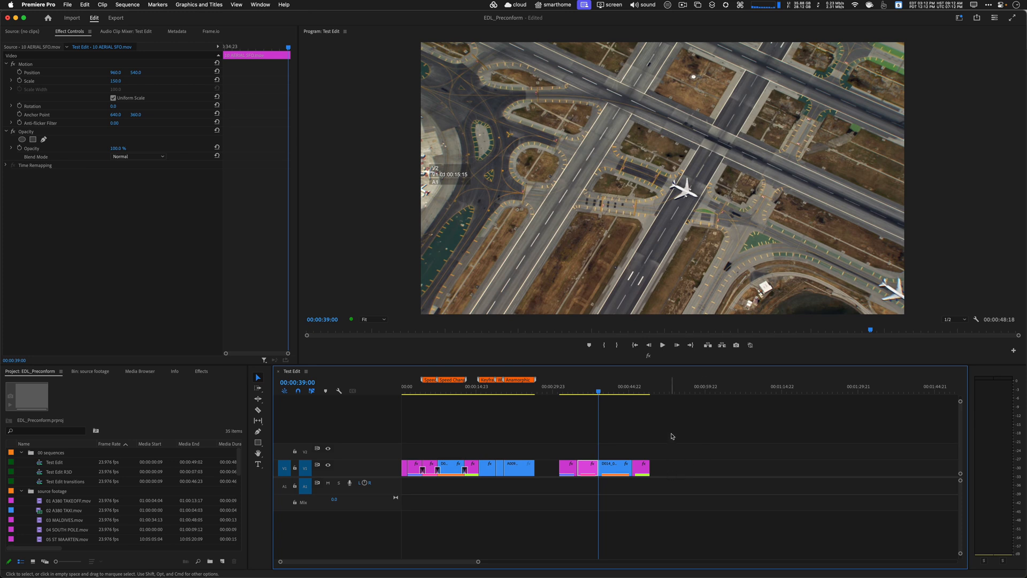
left_click(667, 387)
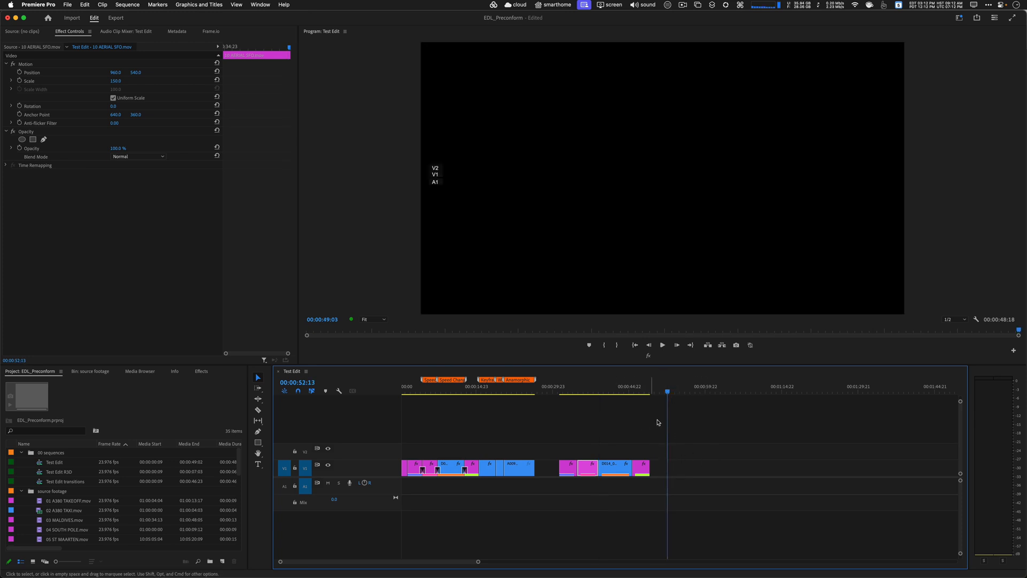
left_click(658, 422)
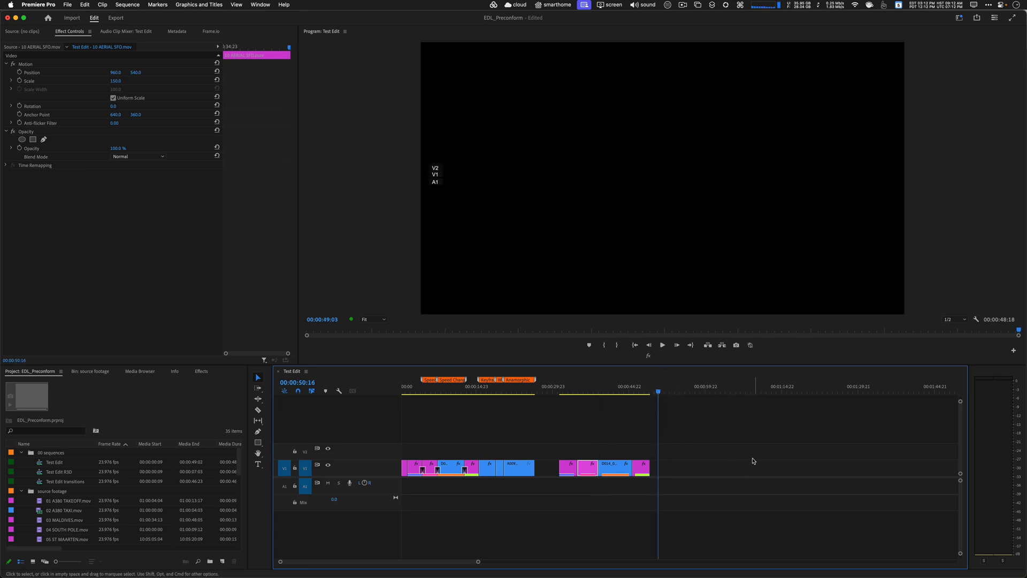